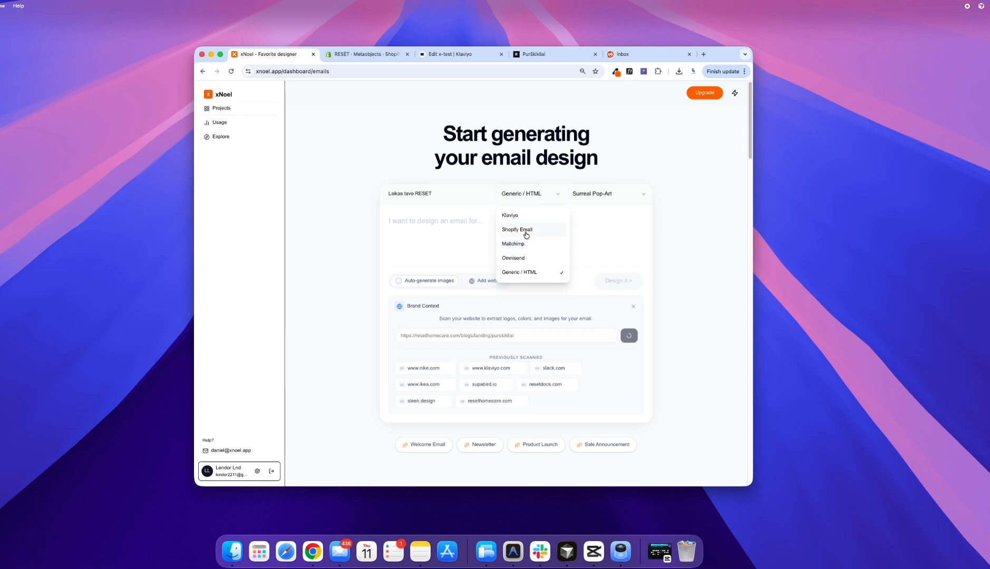
Step: Set the platform to Shopify Email and write the prompt "I need an email for shopify customers segment: Customers who haven't purchased"
left_click(526, 230)
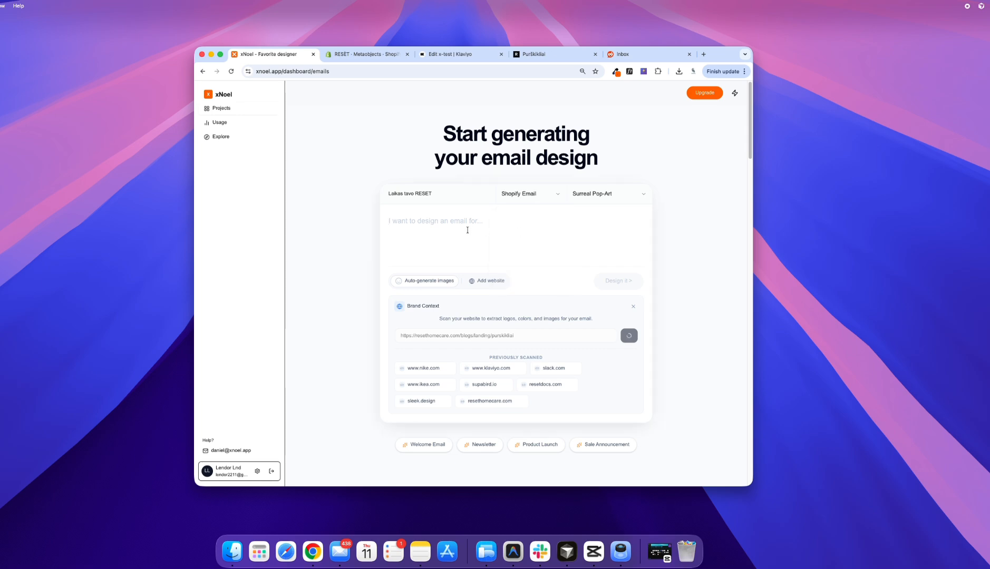
type("I")
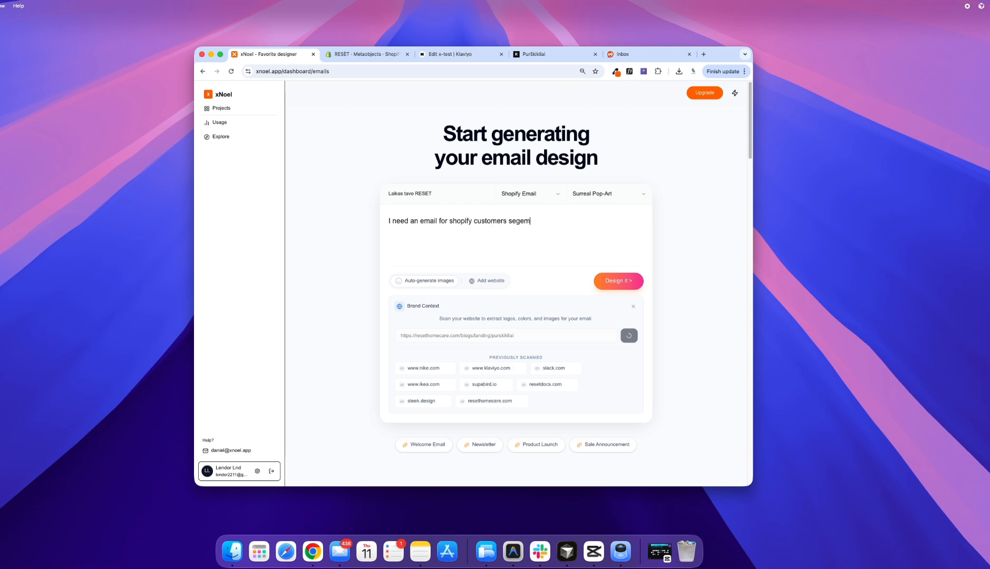
key("BackSpace")
key("BackSpace")
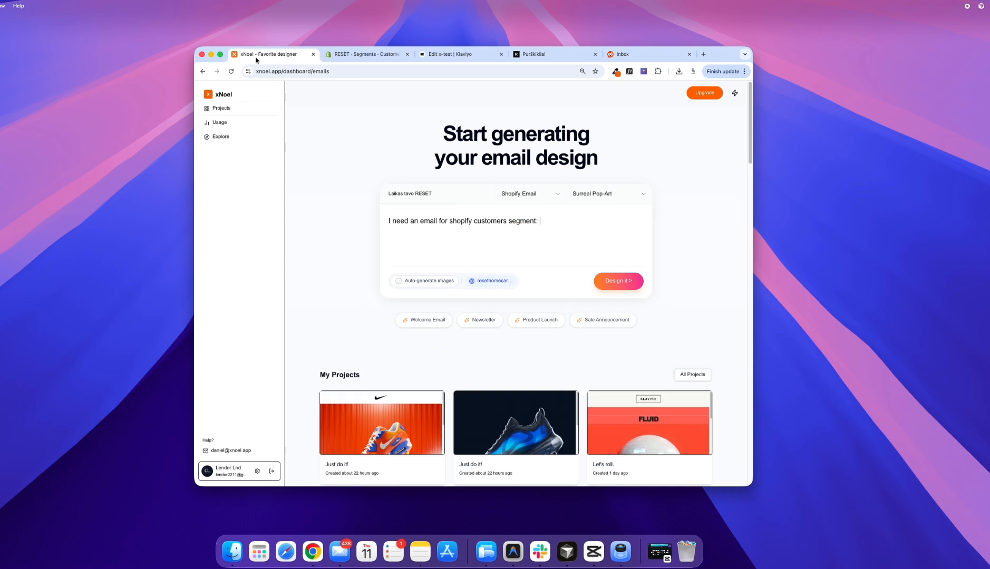
type("Customers who haven't purchased")
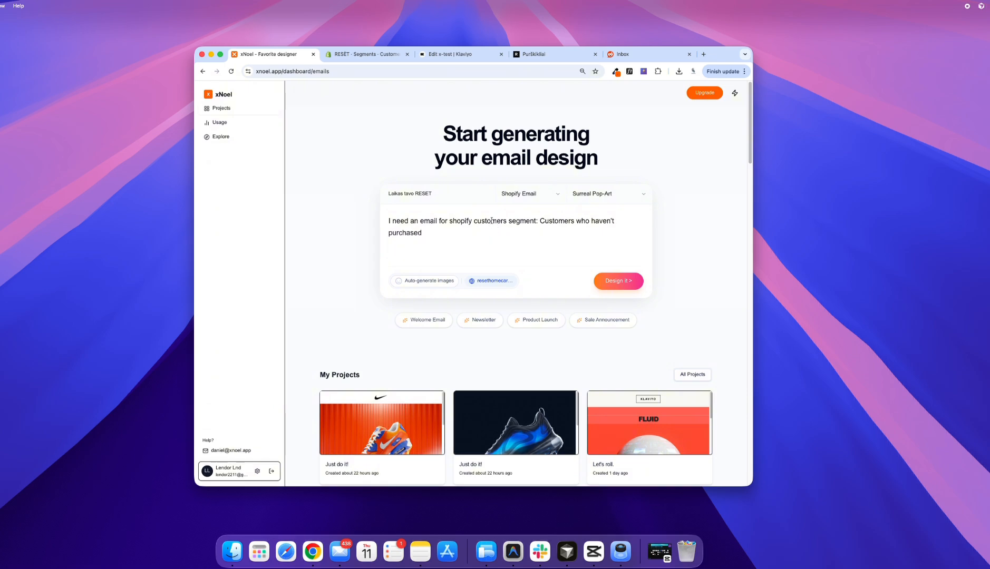
Step: Browse the email style templates in the Explore gallery
left_click(221, 137, "super")
left_click(344, 53)
scroll(310, 174, "down", 10)
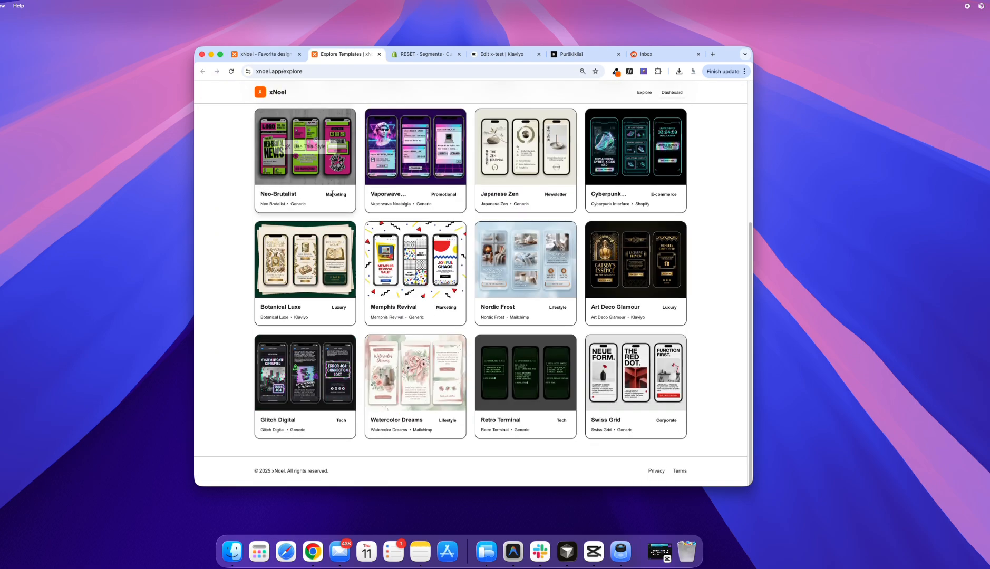
scroll(333, 194, "up", 10)
Step: Set the email style to The Organic Editorial and generate the design
left_click(263, 54)
left_click(616, 194)
left_click(617, 227)
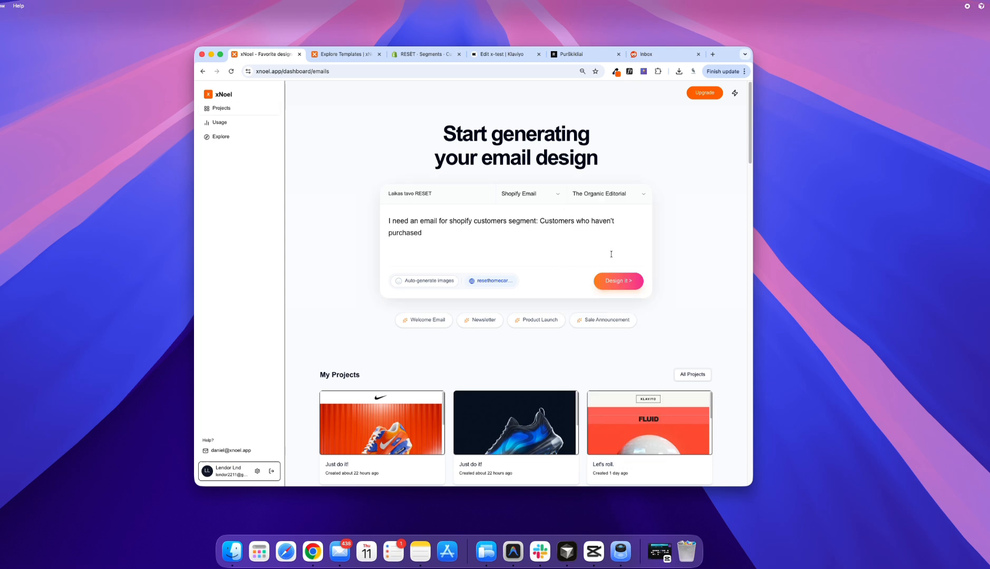
left_click(618, 280)
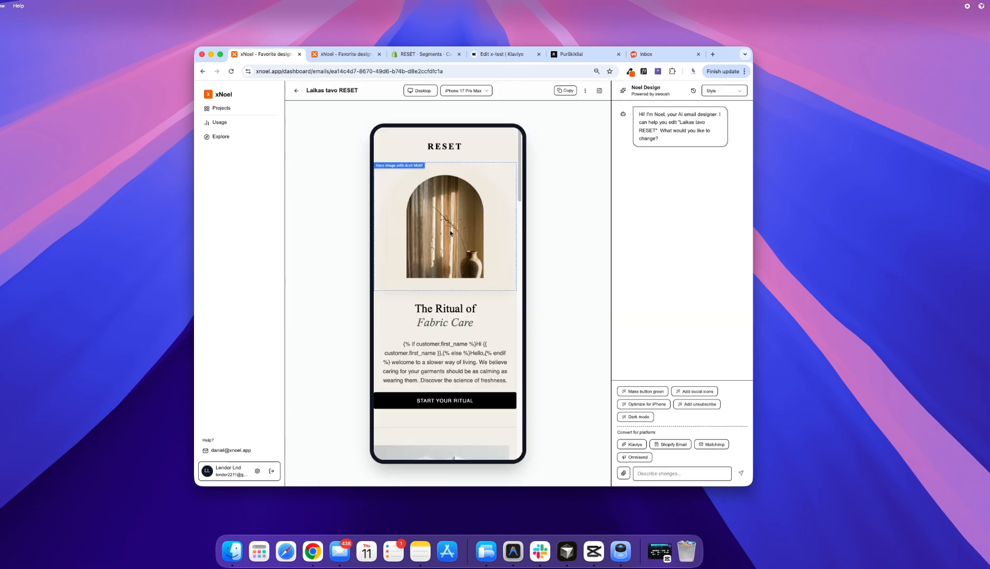
Step: Review the generated email down to its footer and ask the AI designer to "translate email to lithuanian"
scroll(461, 313, "down", 5)
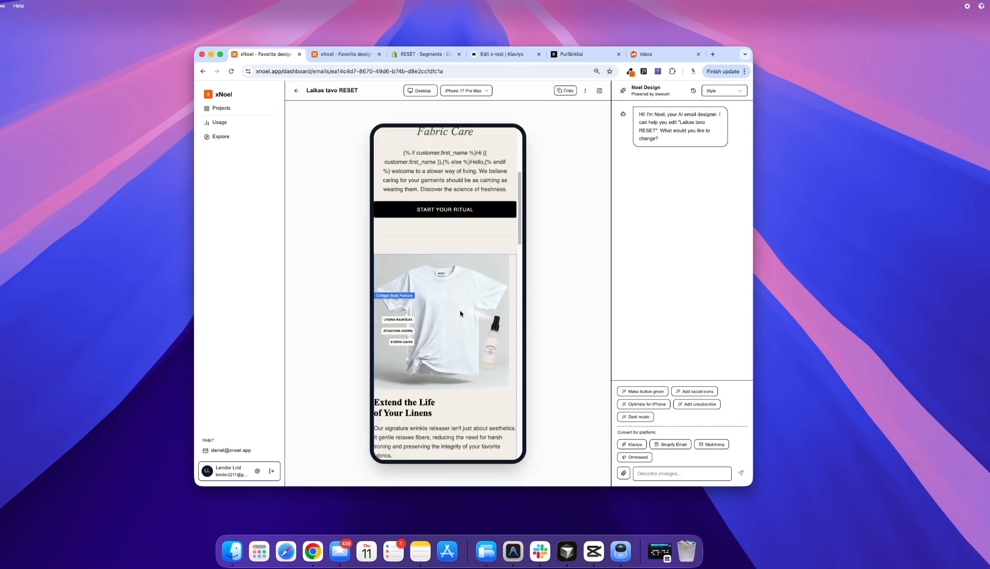
scroll(460, 312, "down", 10)
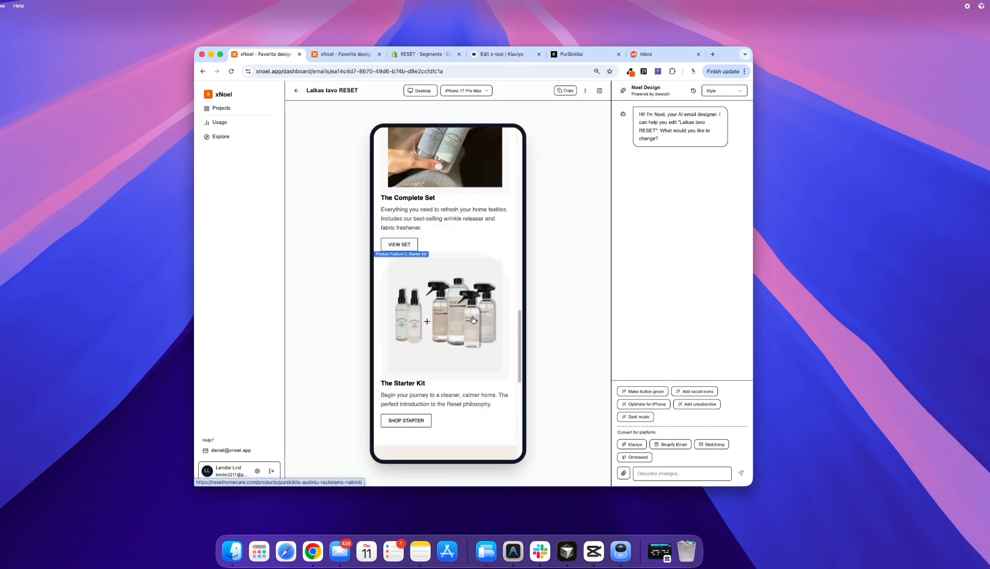
scroll(460, 315, "down", 5)
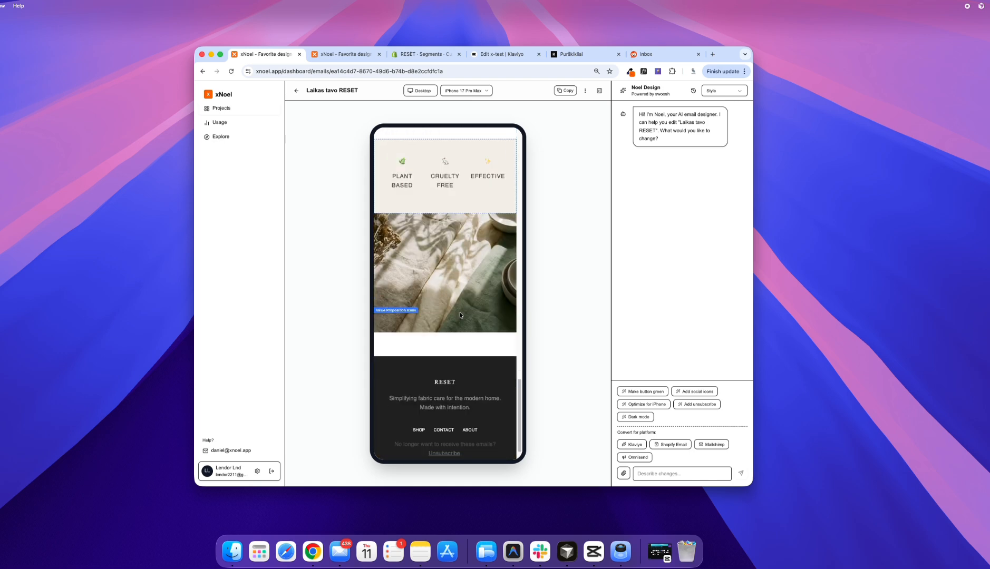
left_click(681, 474)
type("translate email to lithuanian")
key("Return")
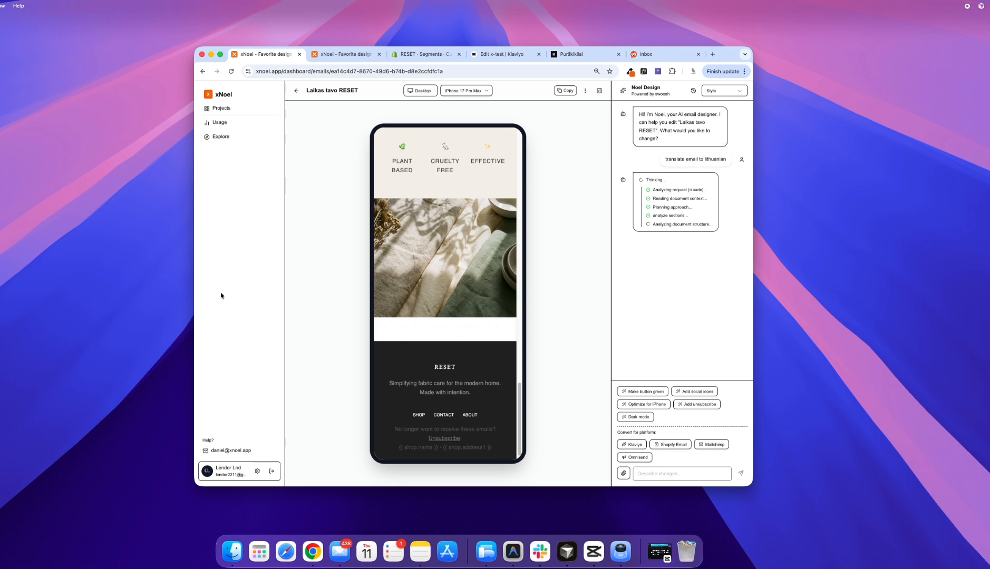
Step: Examine the email preview from header to footer while its sections are being translated
scroll(449, 316, "up", 15)
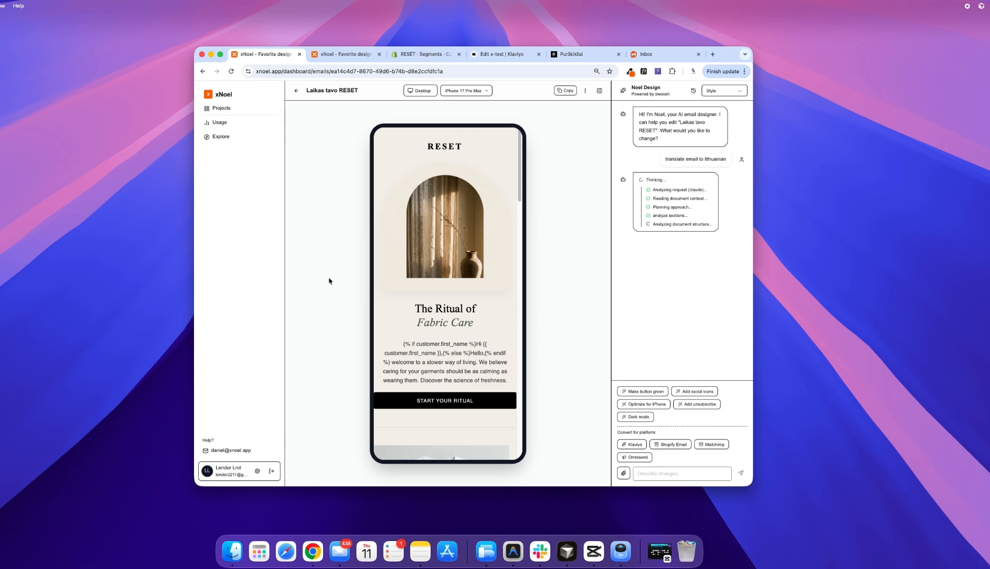
scroll(495, 345, "down", 13)
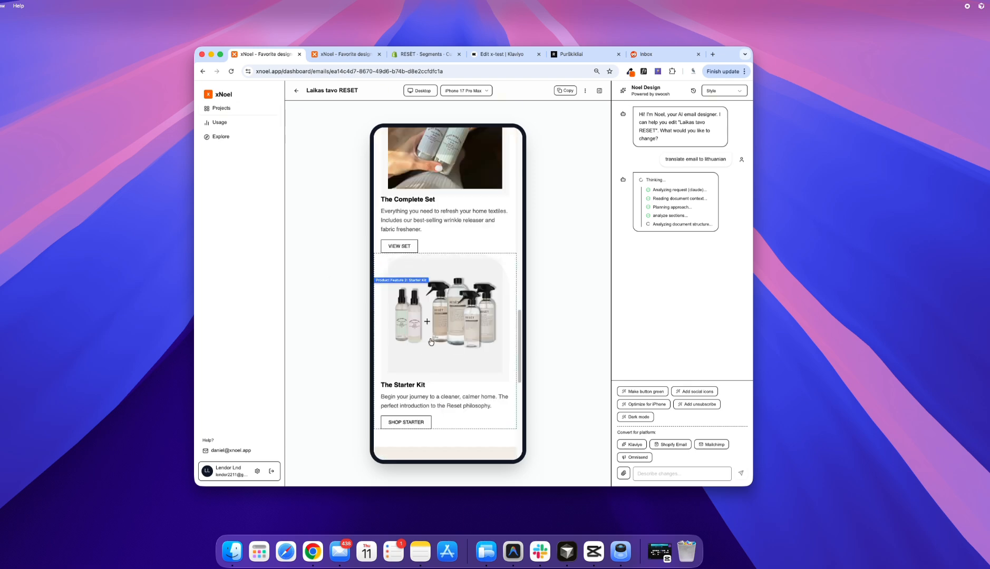
scroll(443, 349, "up", 11)
scroll(443, 348, "up", 3)
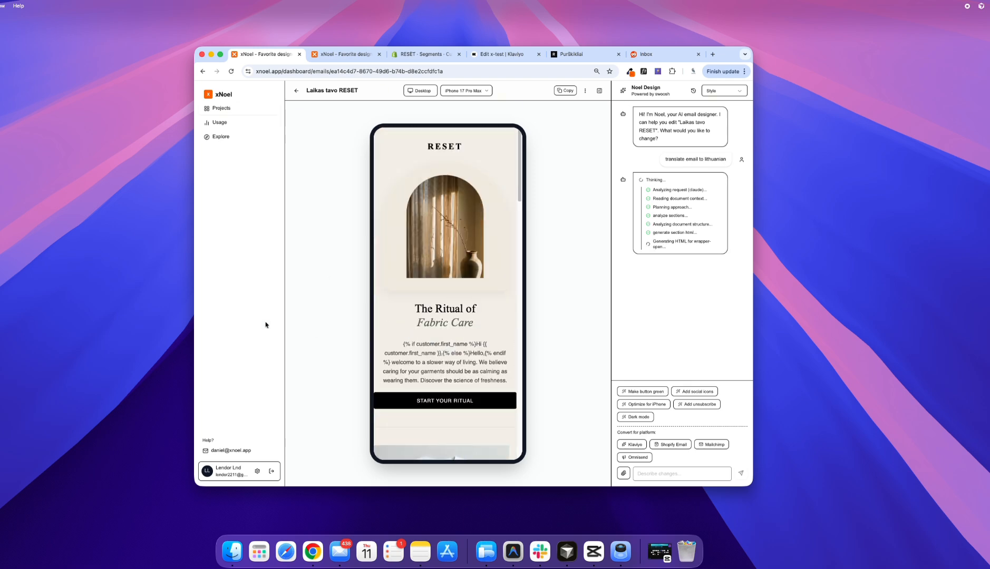
scroll(437, 371, "down", 3)
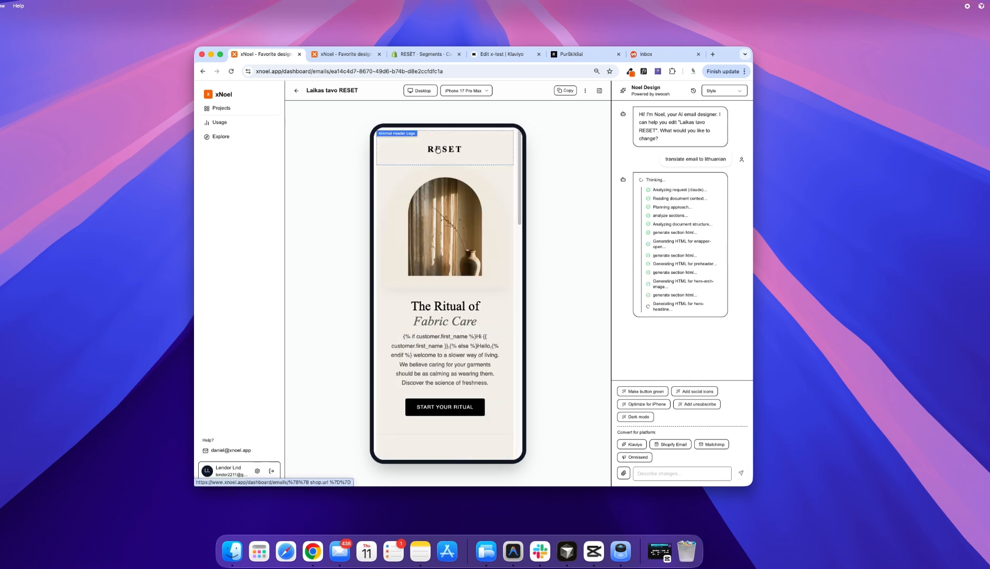
scroll(442, 287, "down", 5)
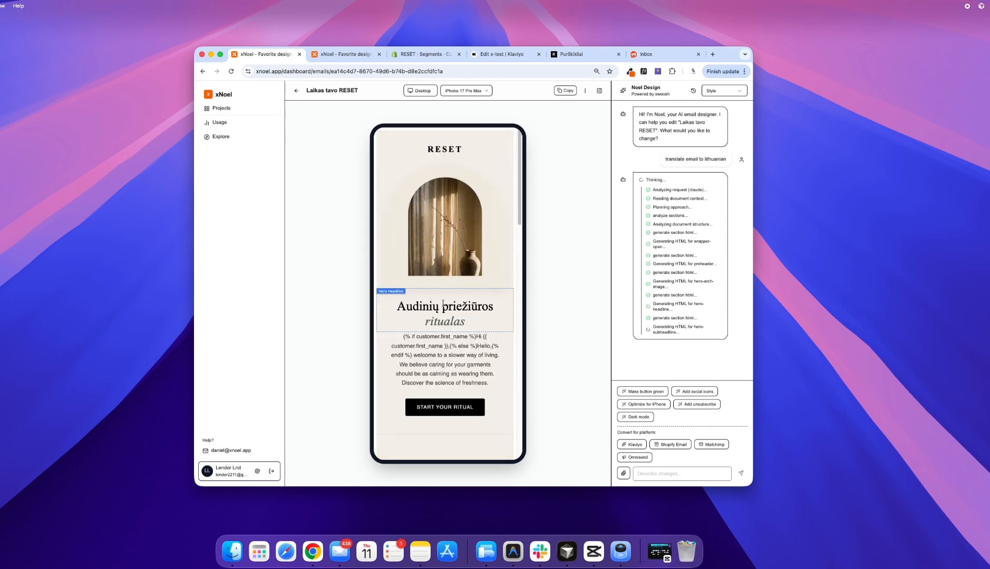
scroll(442, 306, "down", 5)
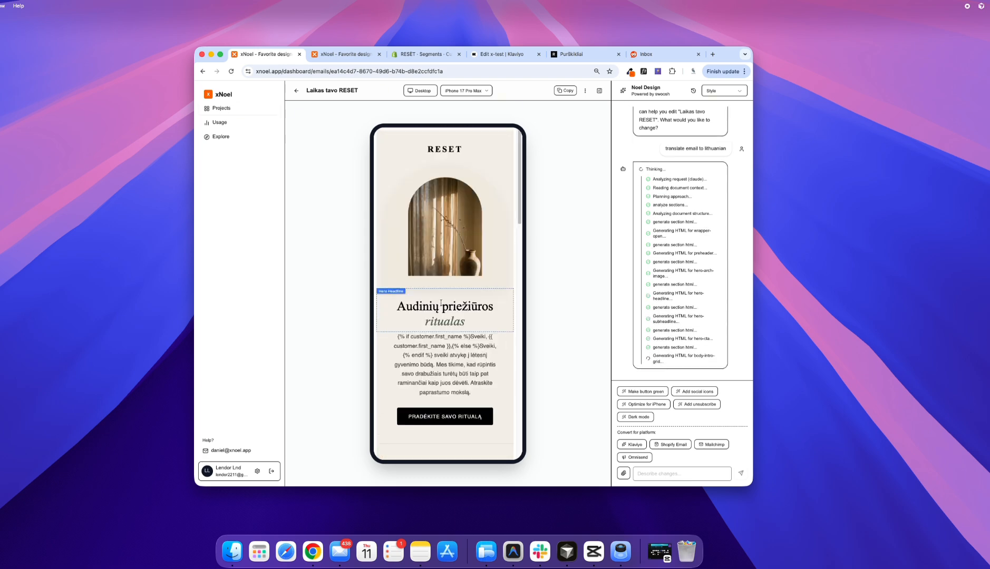
scroll(441, 304, "down", 2)
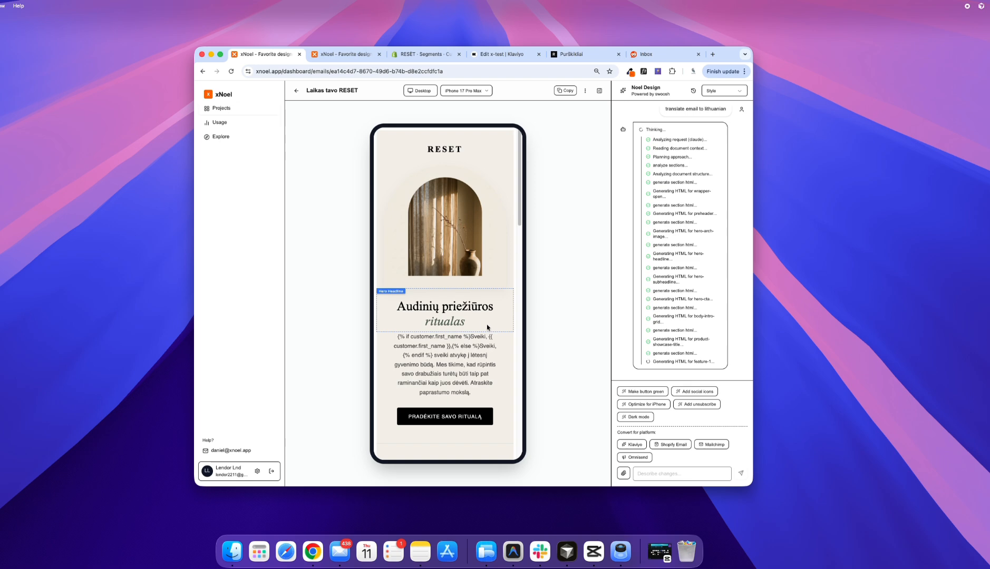
scroll(443, 301, "down", 3)
scroll(448, 299, "down", 3)
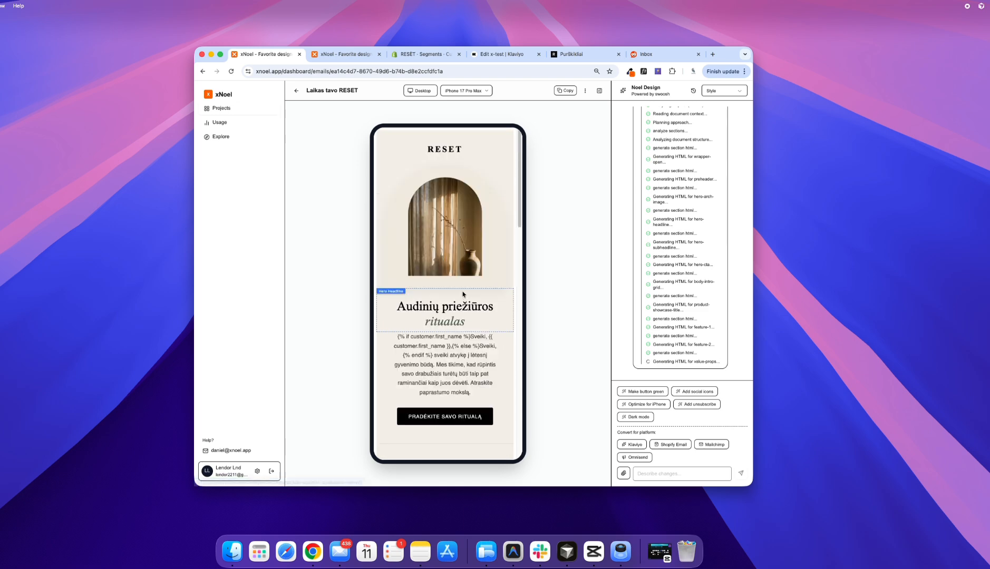
scroll(464, 295, "down", 3)
scroll(463, 293, "down", 3)
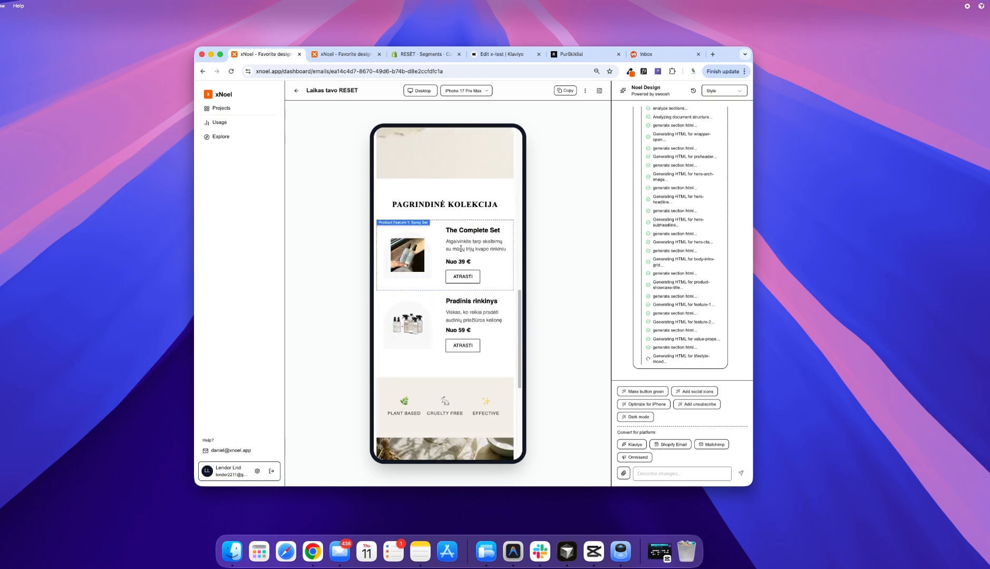
scroll(464, 280, "down", 1)
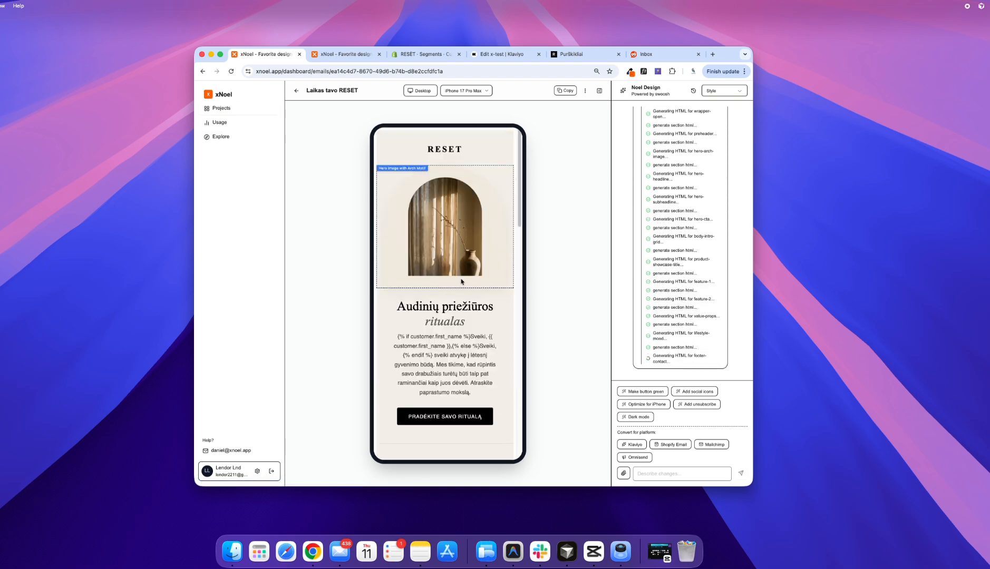
scroll(431, 280, "down", 3)
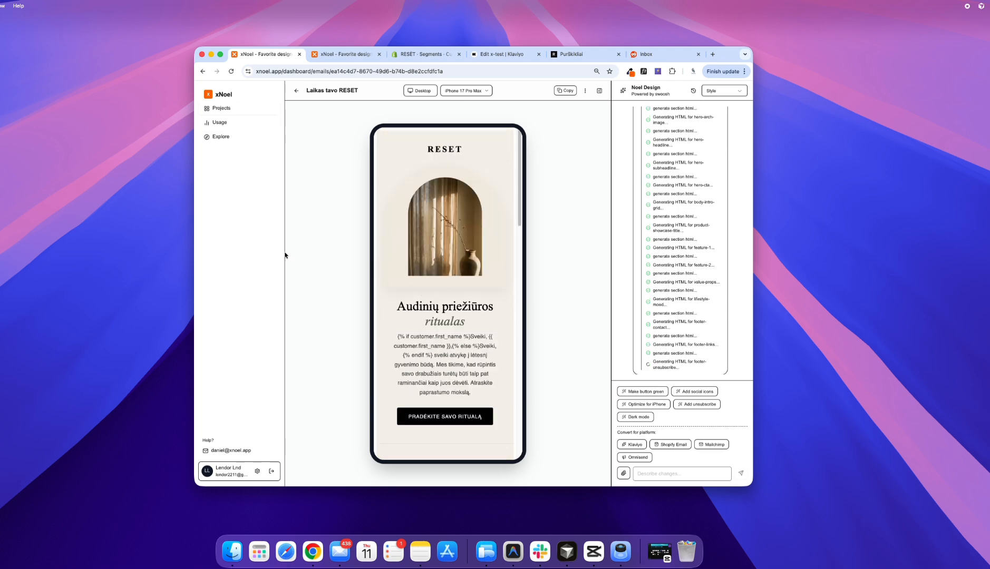
scroll(418, 290, "down", 14)
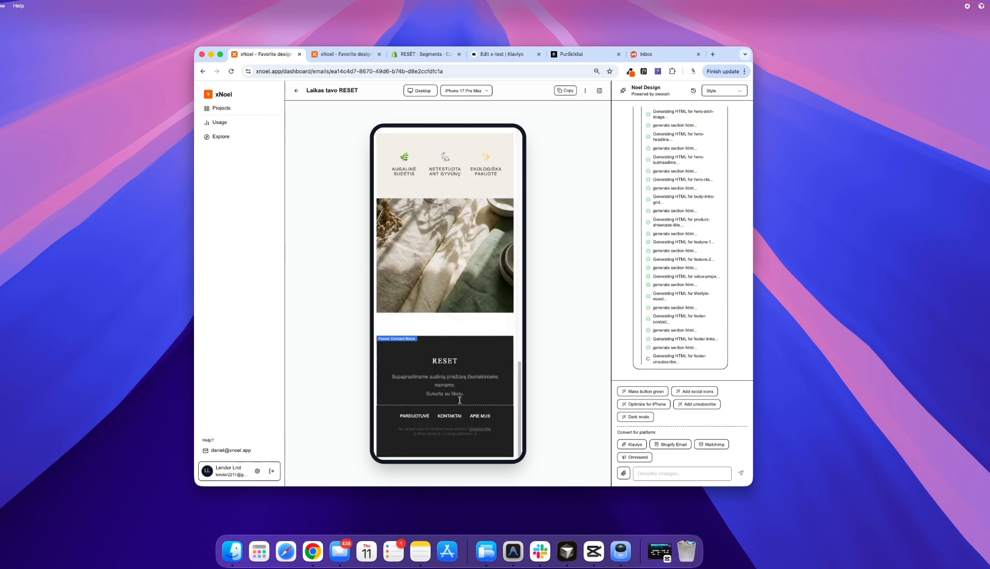
scroll(446, 385, "down", 1)
scroll(446, 385, "down", 5)
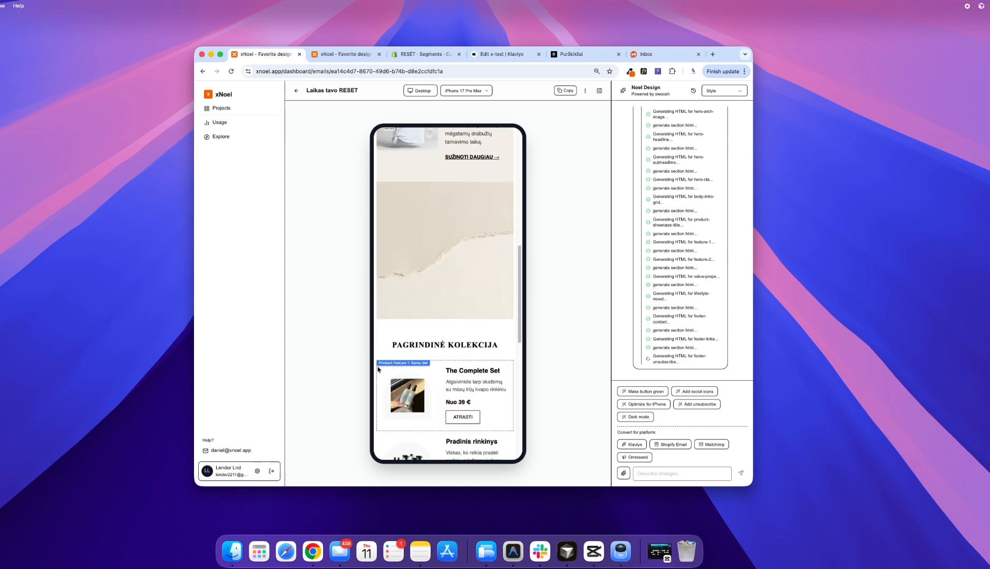
scroll(413, 364, "up", 4)
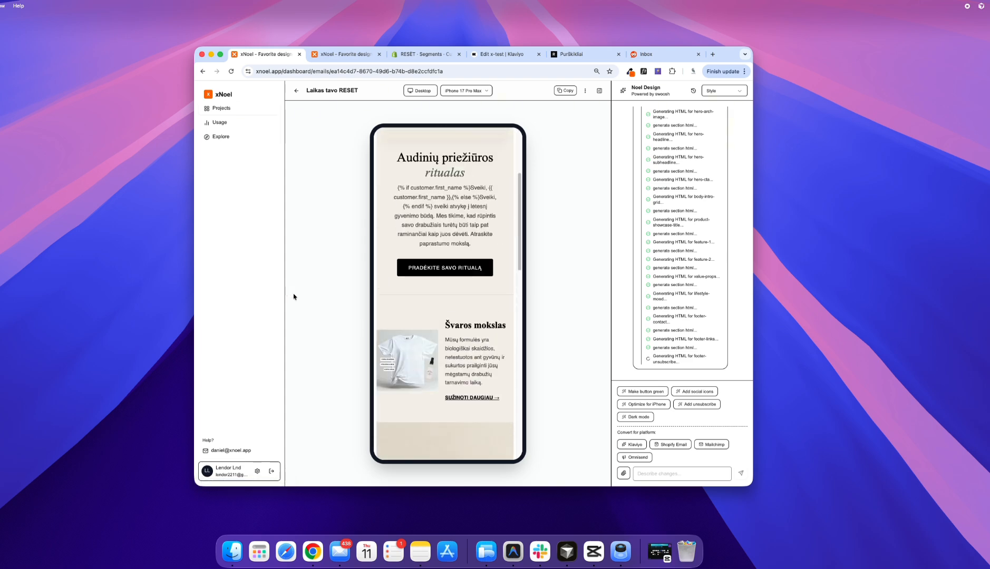
Step: Replace the header logo text with RESÈT, using the spelling from the brand's website, and save the change
left_click(580, 54)
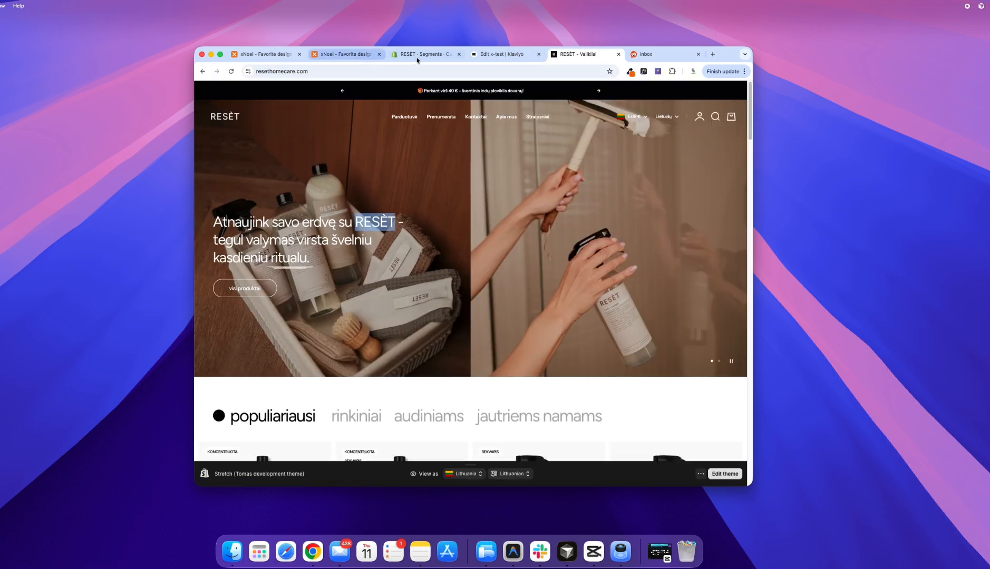
left_click(263, 54)
left_click(444, 149)
left_click(632, 125)
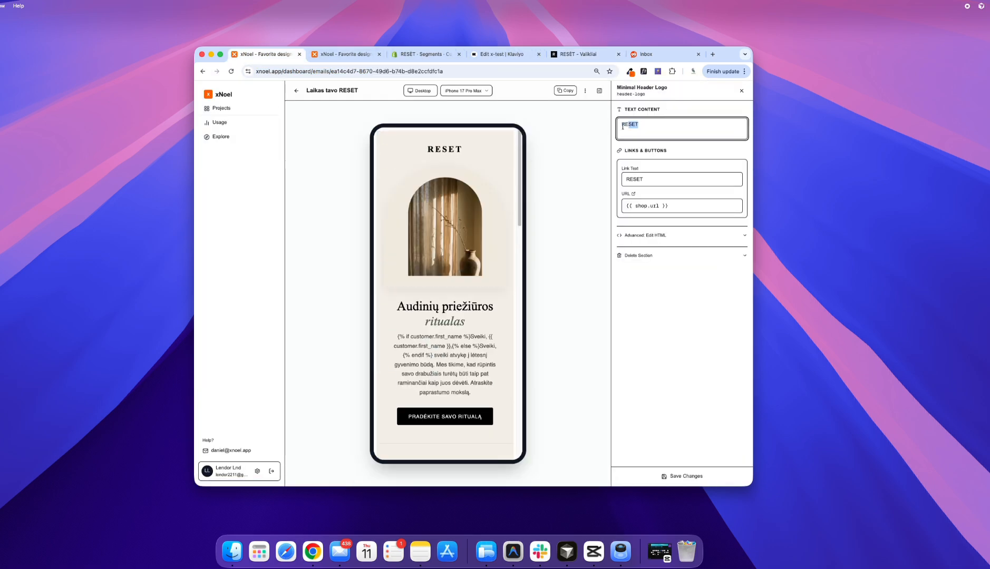
left_click(677, 468)
Step: Open the Collage Style Feature section and review its text, image and link settings
scroll(474, 208, "down", 3)
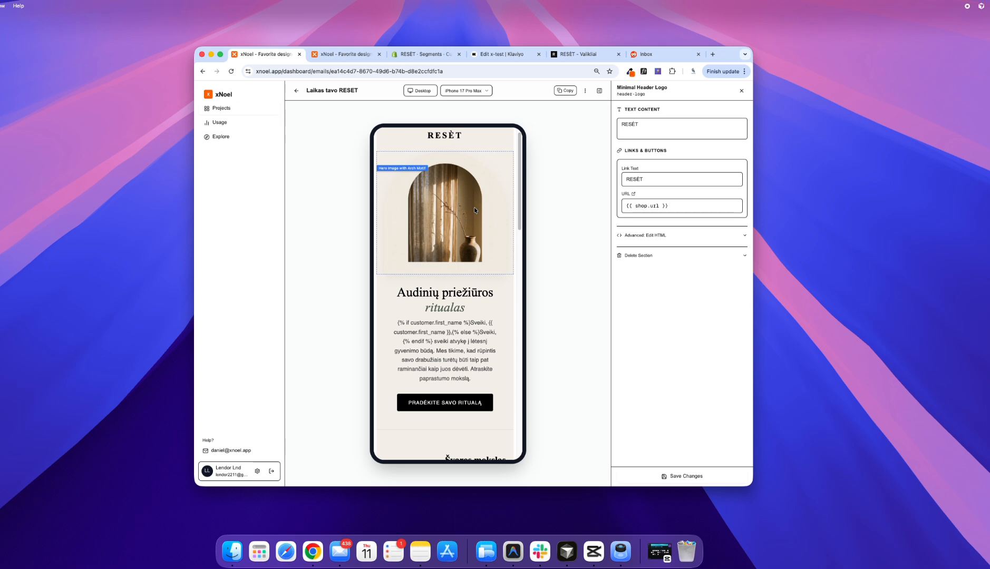
scroll(476, 271, "down", 5)
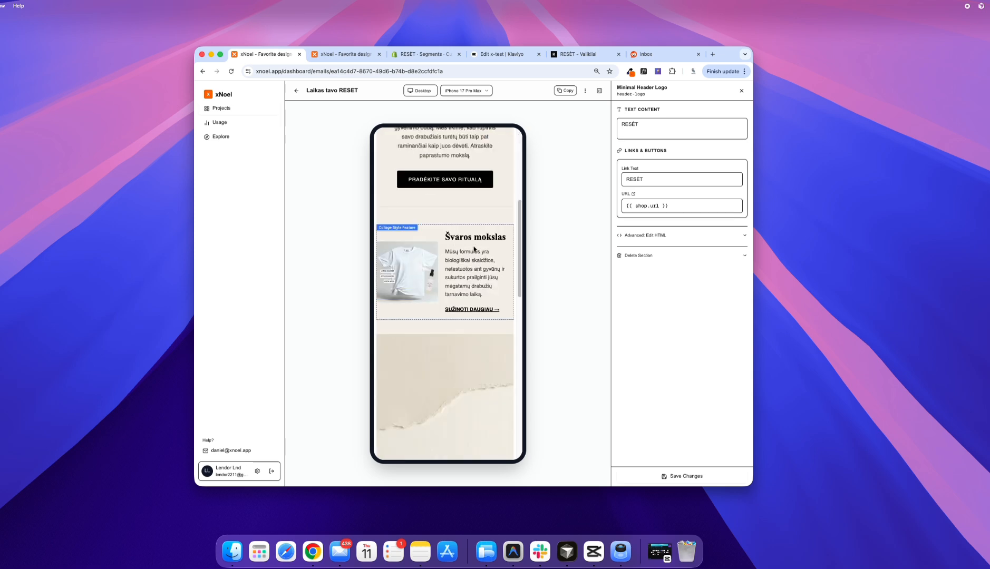
left_click(477, 256)
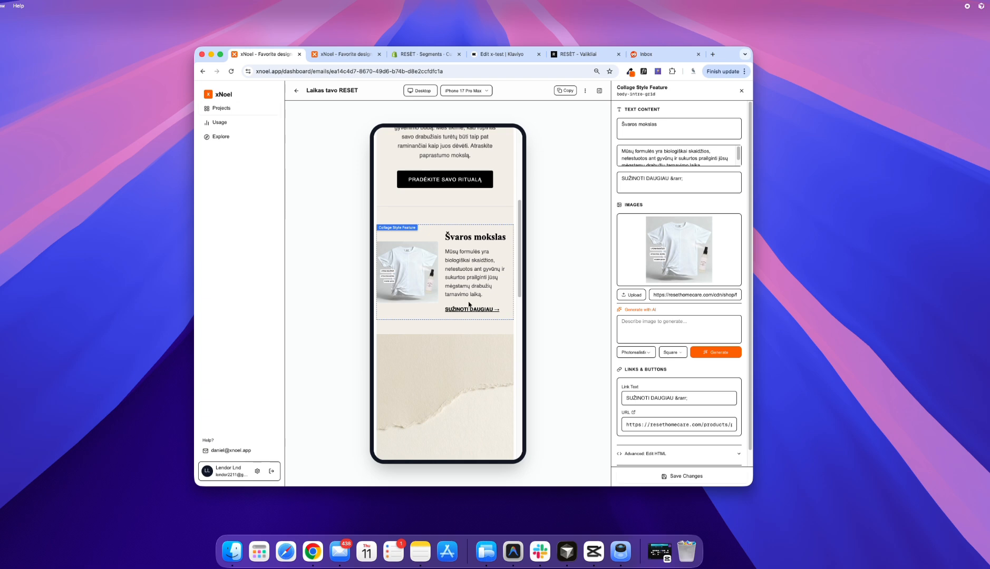
scroll(454, 299, "down", 2)
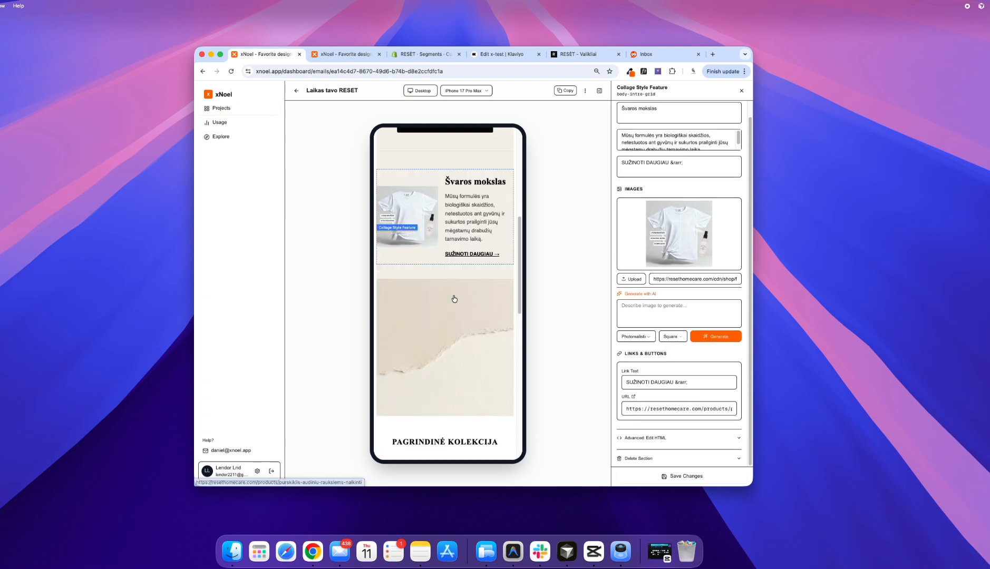
Step: Open the settings of the first product feature, the spray set, and check the product page its image links to
scroll(454, 299, "down", 5)
left_click(468, 250)
left_click_drag(663, 109, 620, 110)
left_click(637, 112)
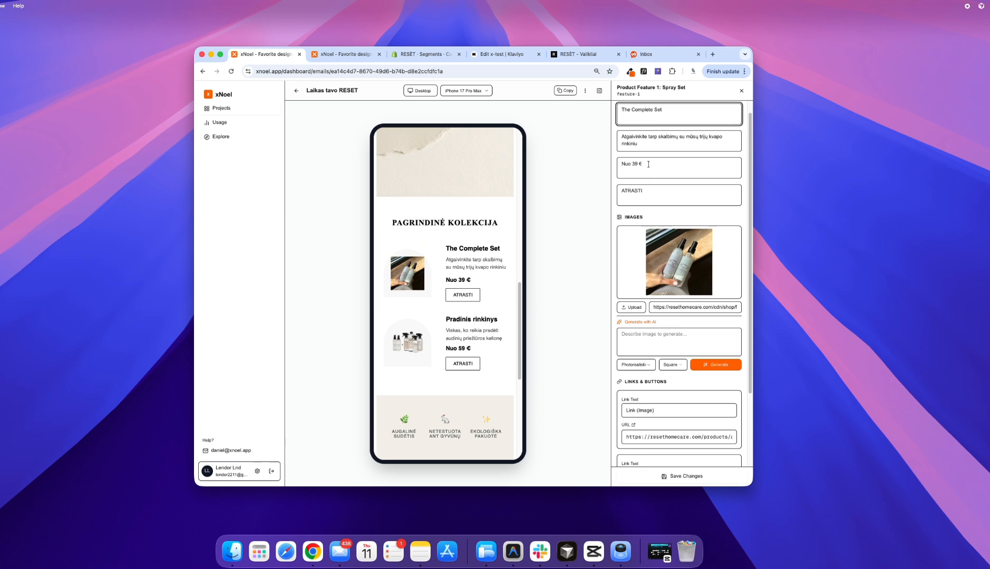
scroll(697, 310, "down", 3)
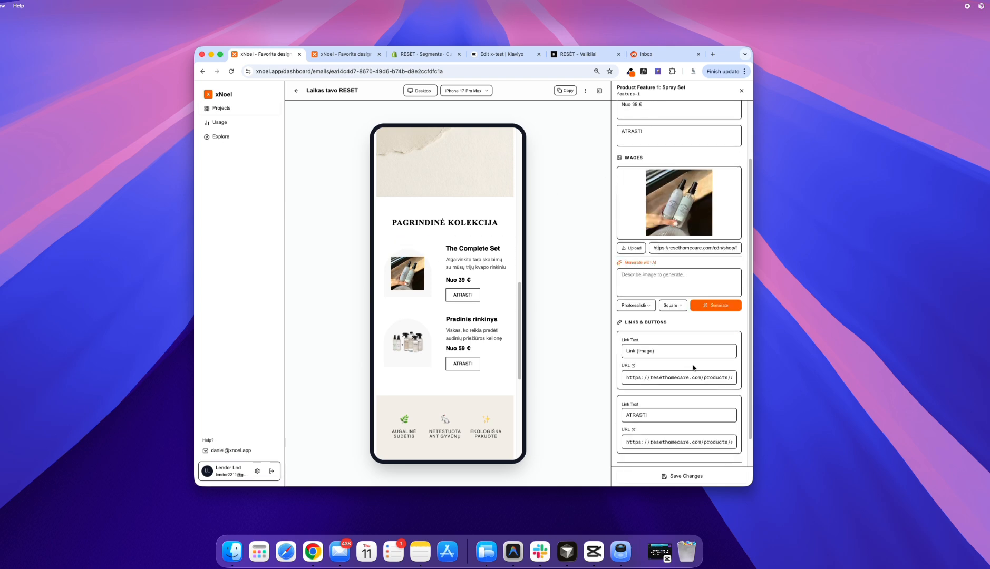
triple_click(691, 378)
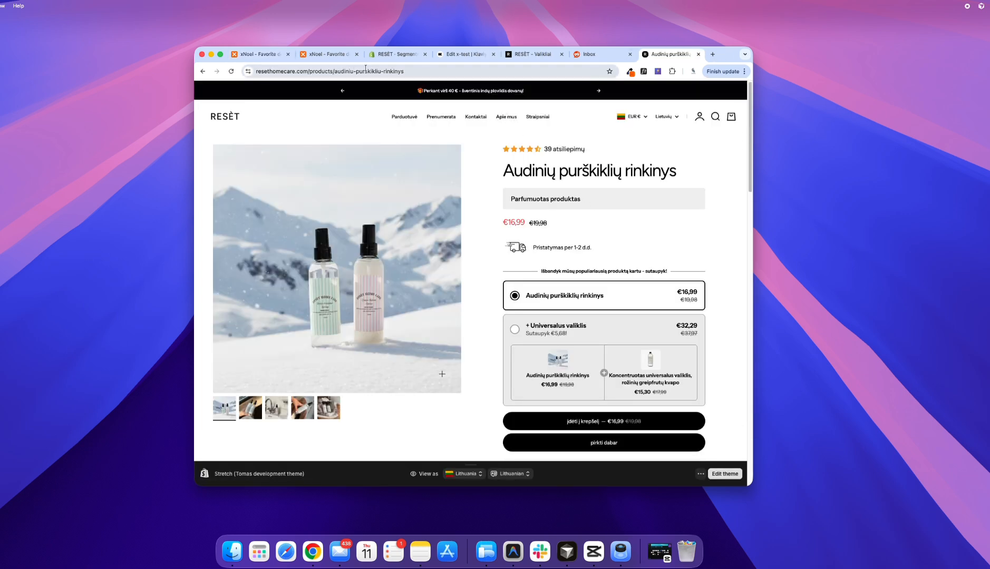
left_click(332, 55)
scroll(680, 237, "up", 5)
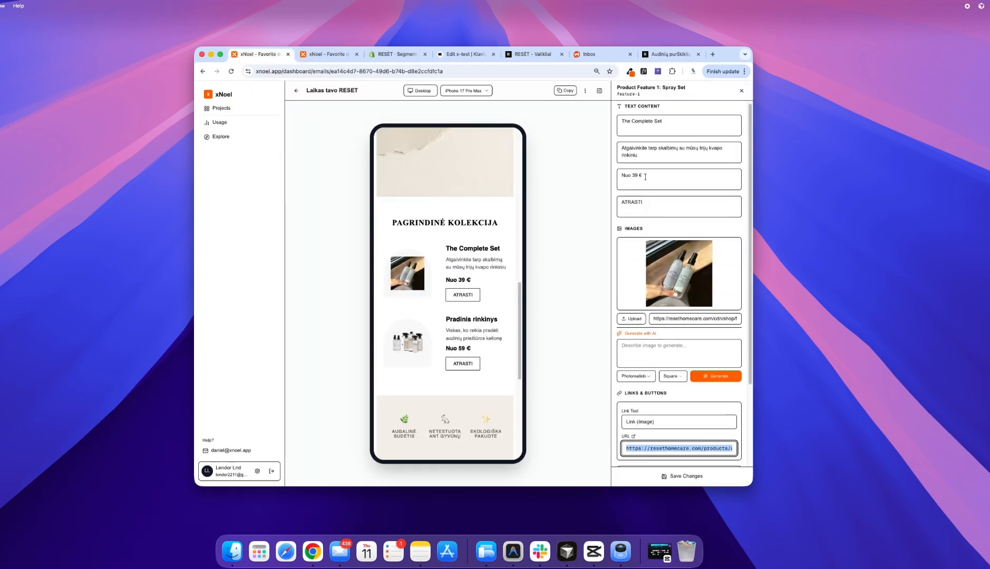
Step: Set the spray set's price text to "Nuo 16,99 €" and its title to "Purškiklių rinkinys"
double_click(634, 175)
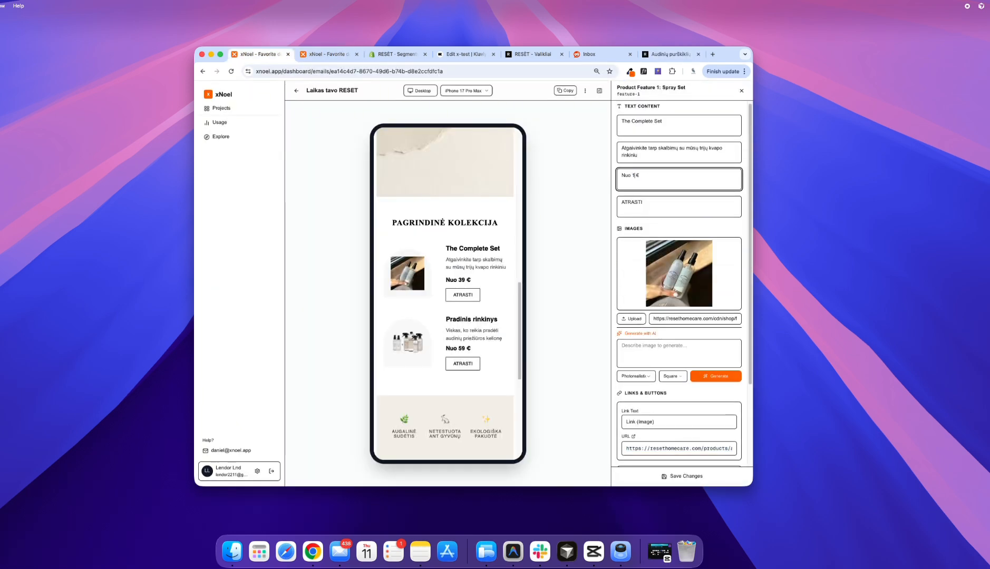
double_click(620, 203)
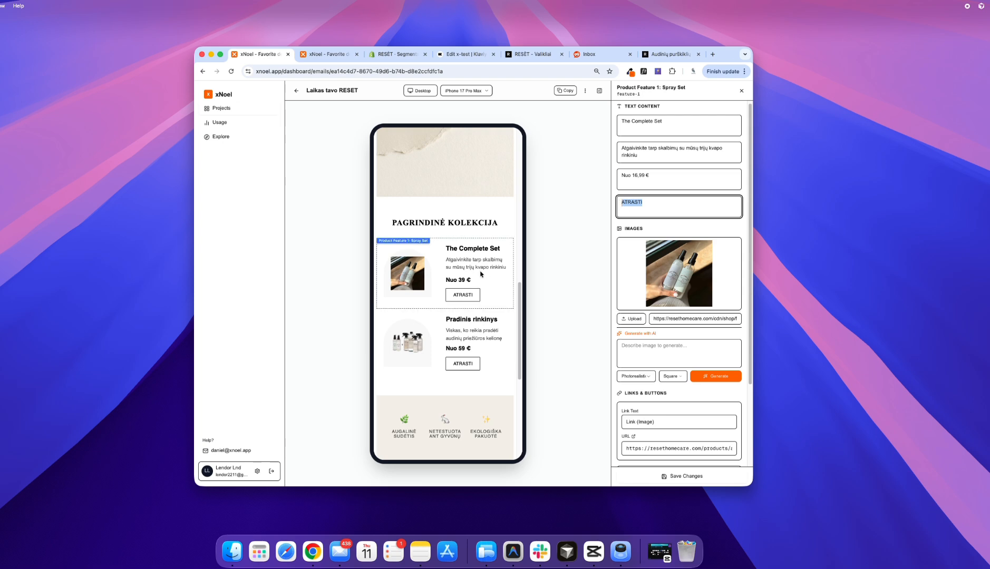
scroll(674, 137, "up", 1)
left_click_drag(672, 128, 613, 128)
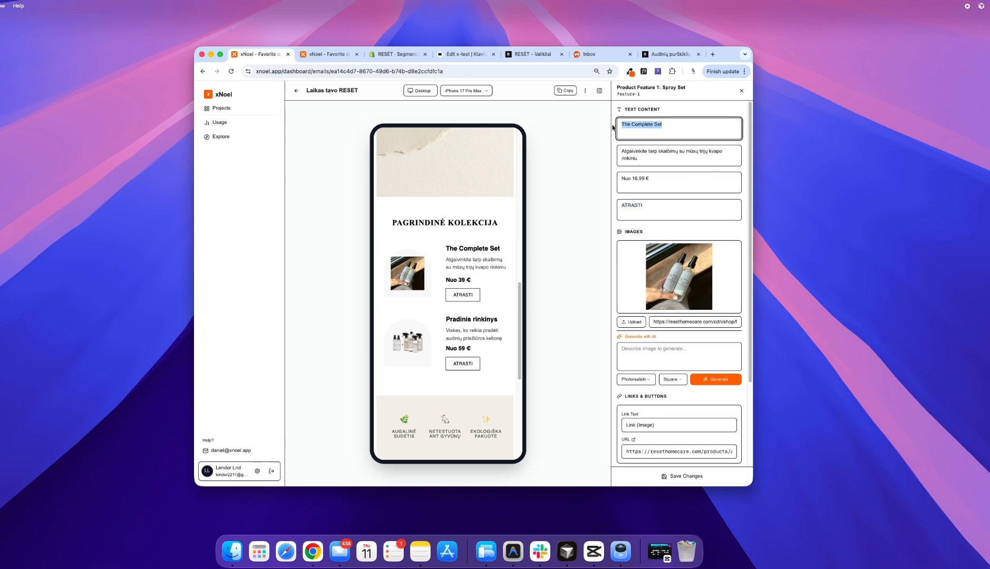
type("R")
Step: Change the ending of the spray set's description to "purškiklių rinkiniu" in place of the three-scent wording, and save the changes
double_click(703, 152)
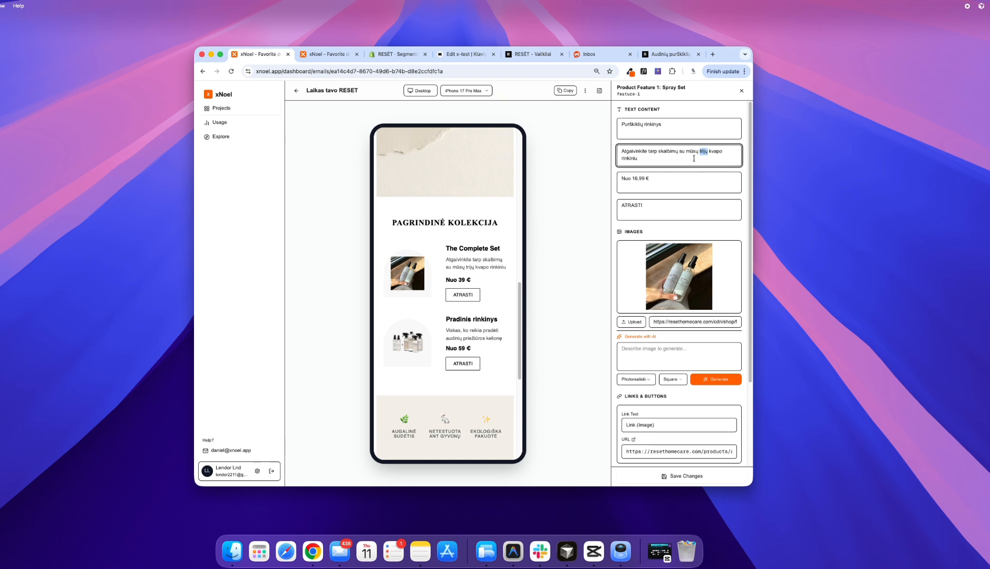
left_click(700, 152, "shift")
type("purškiklių rinkiniu")
left_click(690, 477)
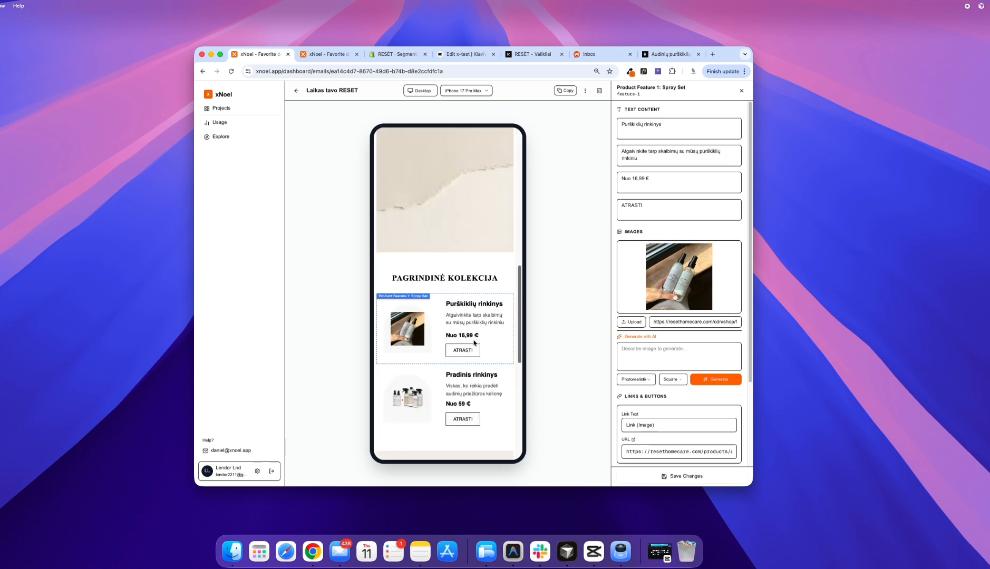
Step: Open the settings of the second product feature, the starter kit, and check the page its ATRASTI button links to
left_click(471, 398)
scroll(685, 331, "down", 5)
triple_click(679, 409)
key("super+c")
left_click(669, 54)
left_click(515, 72)
key("super+v")
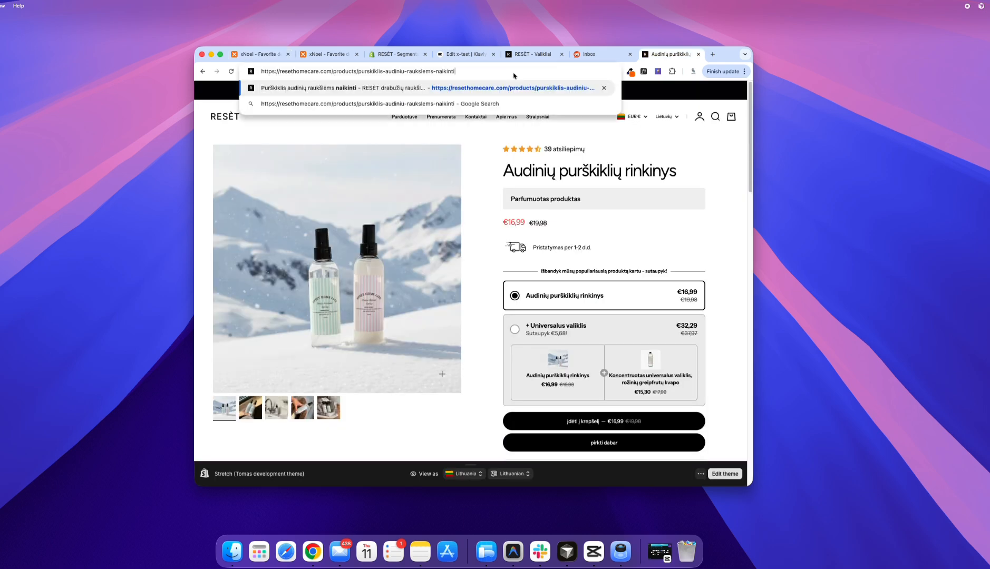
key("Return")
Step: Find the Švaros pradžia - Pilnas STARTER rinkinys page in the store's Rinkiniai collection and use its URL as the starter kit's ATRASTI link
mouse_move(409, 120)
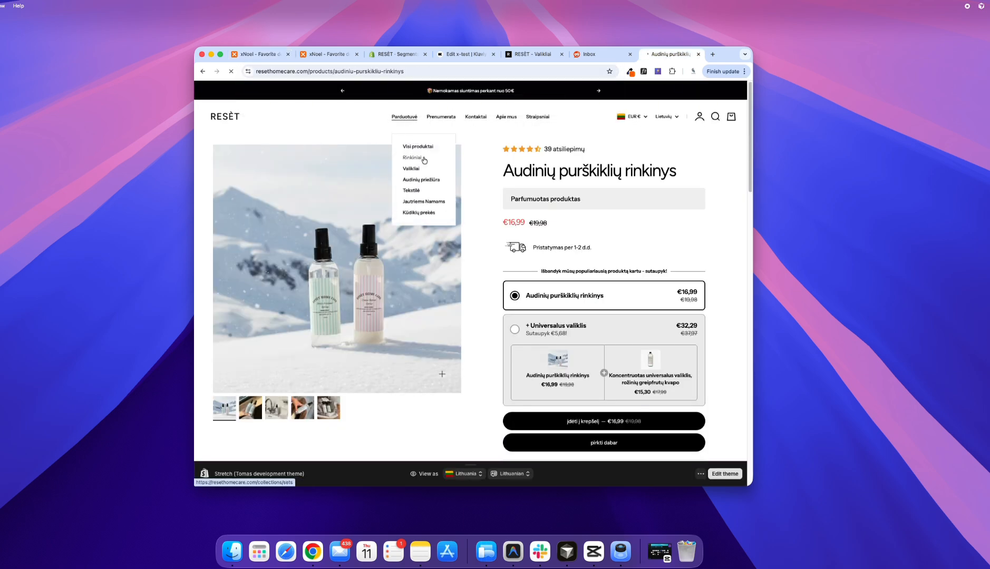
left_click(416, 159)
left_click(401, 232)
left_click(258, 54)
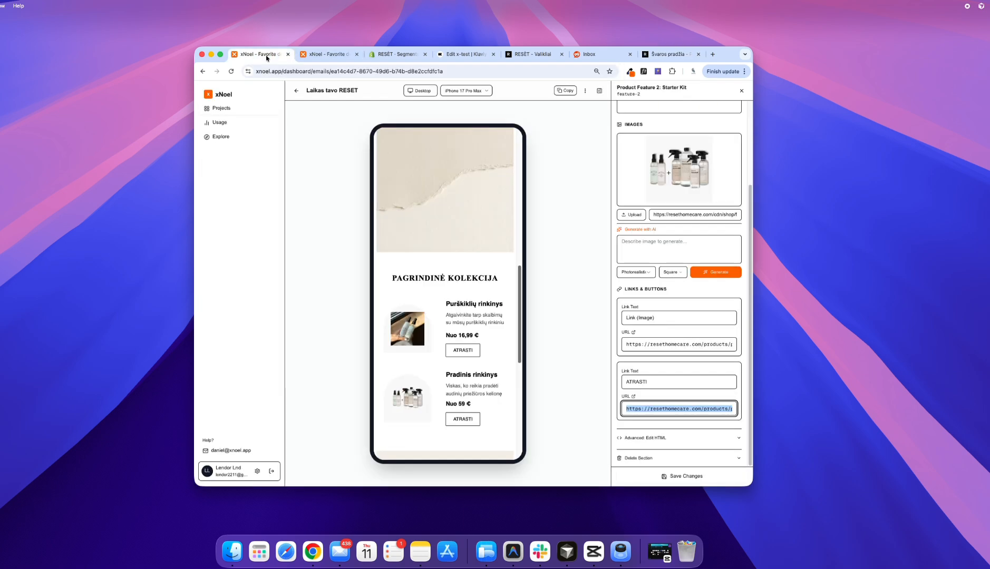
key("super+v")
Step: Look up the starter kit's price on its product page and enter "Nuo 49,99 €" as the feature's price text
left_click(670, 55)
left_click_drag(528, 209, 507, 209)
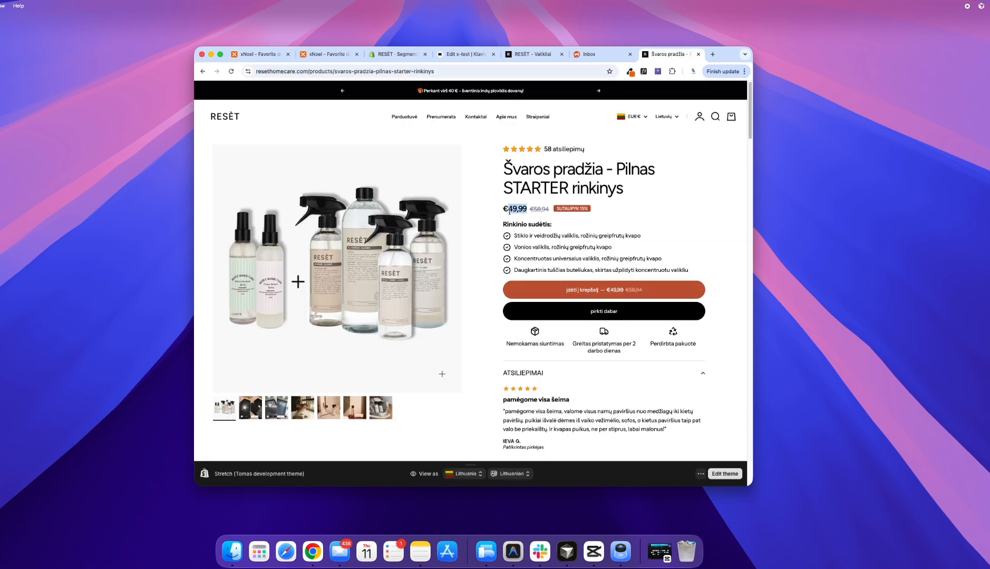
left_click(259, 54)
scroll(633, 180, "up", 4)
left_click(633, 179)
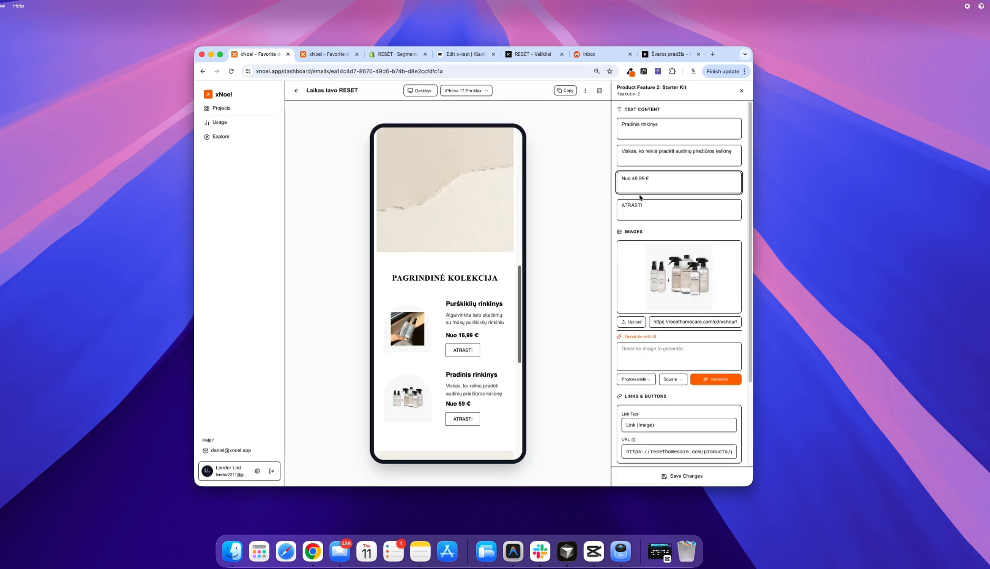
left_click(612, 216)
Step: Reopen the starter kit feature, set its price text to "Nuo 49,99 €" and save the change
scroll(479, 273, "down", 6)
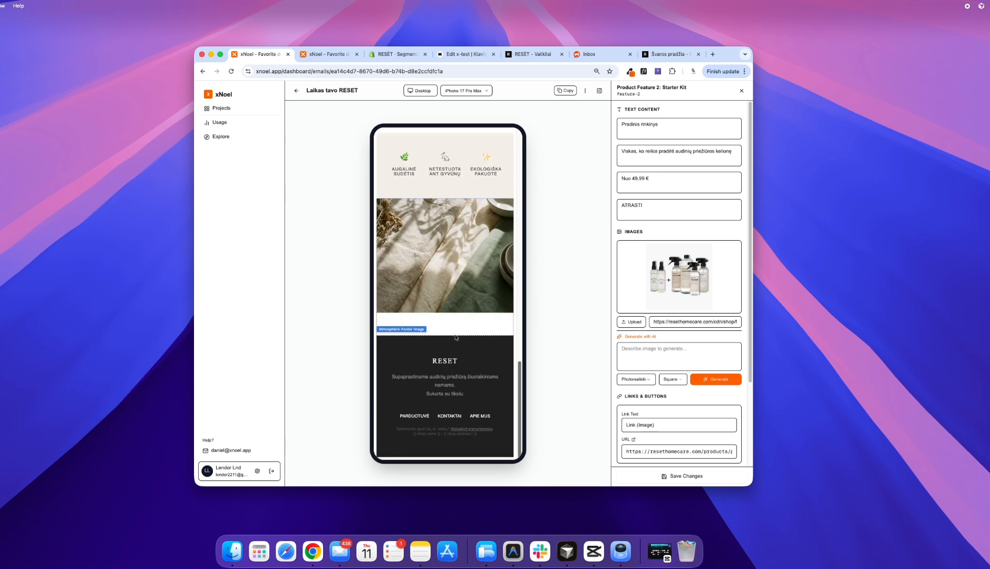
left_click(421, 364)
scroll(448, 295, "up", 3)
left_click(443, 242)
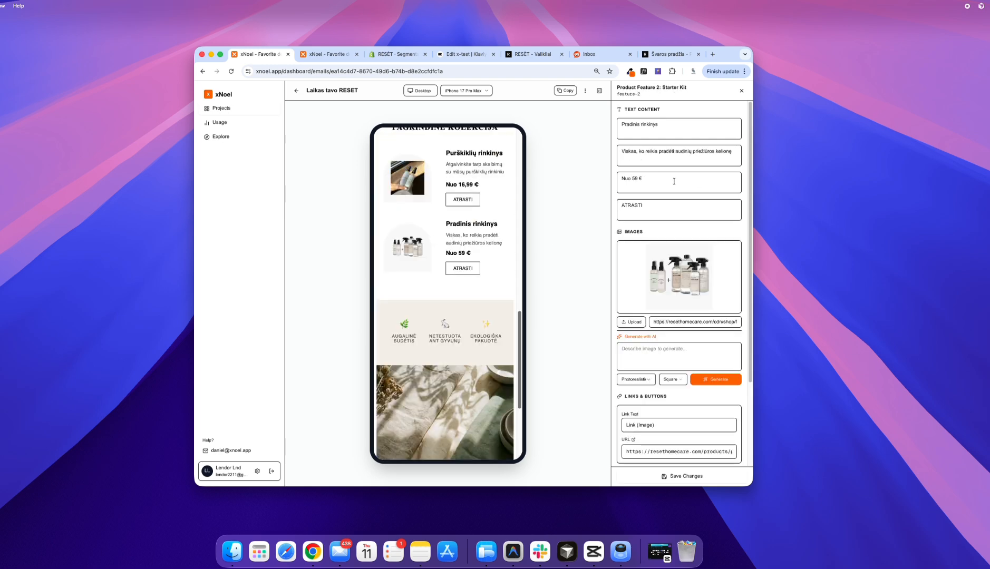
double_click(637, 179)
type("49,99")
left_click(686, 476)
Step: Replace the brand text in the footer contact block with RESÈT, using the spelling from the brand's website, and save
scroll(498, 295, "down", 10)
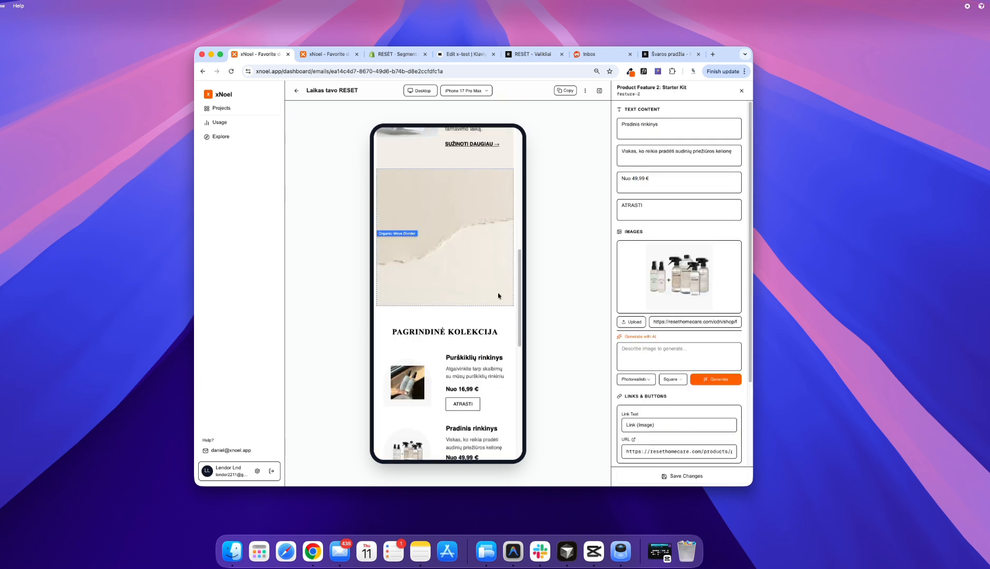
scroll(451, 269, "down", 3)
left_click(452, 363)
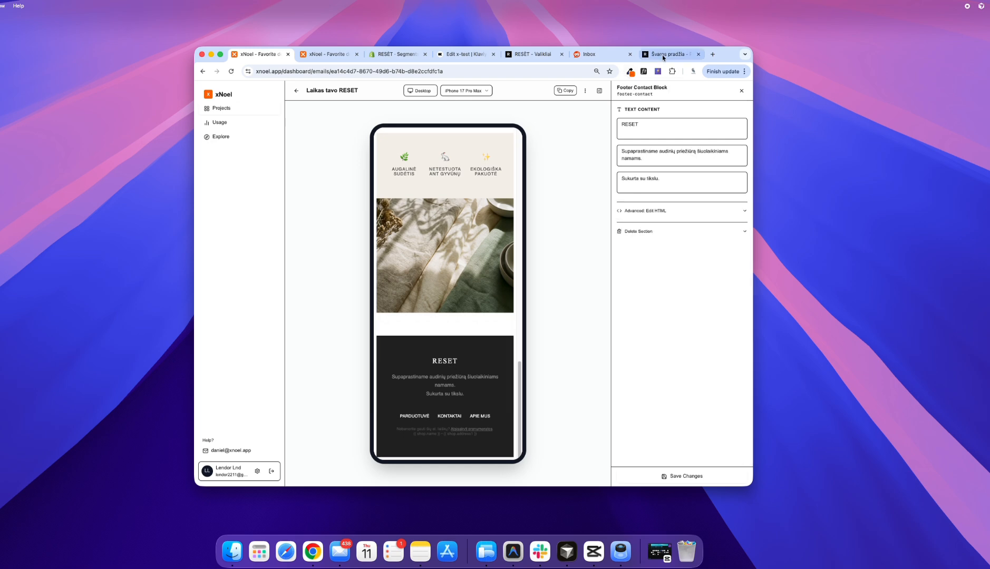
left_click(668, 53)
left_click(243, 117)
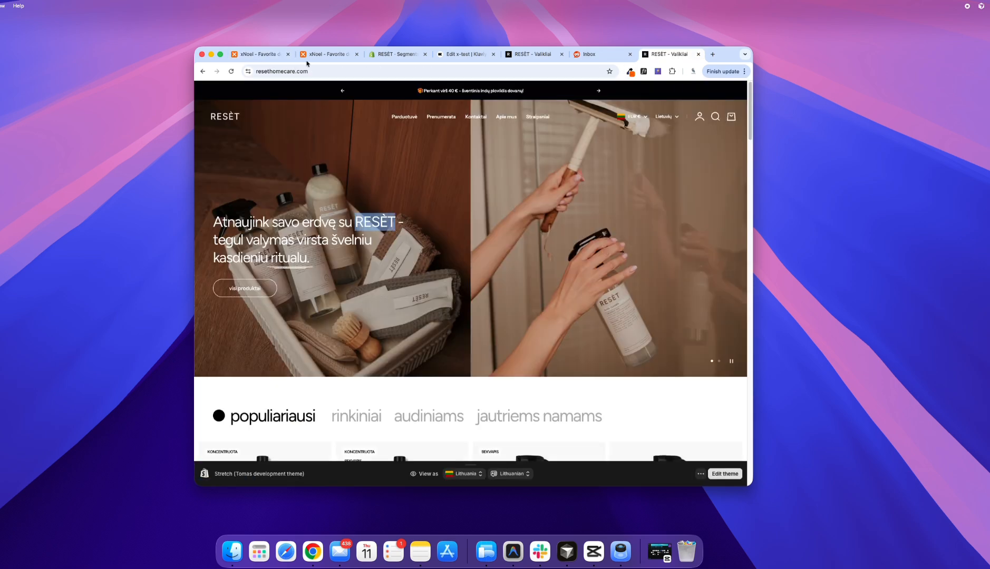
left_click(259, 54)
left_click(681, 478)
Step: Delete the Footer Unsubscribe section from the email
scroll(501, 371, "down", 15)
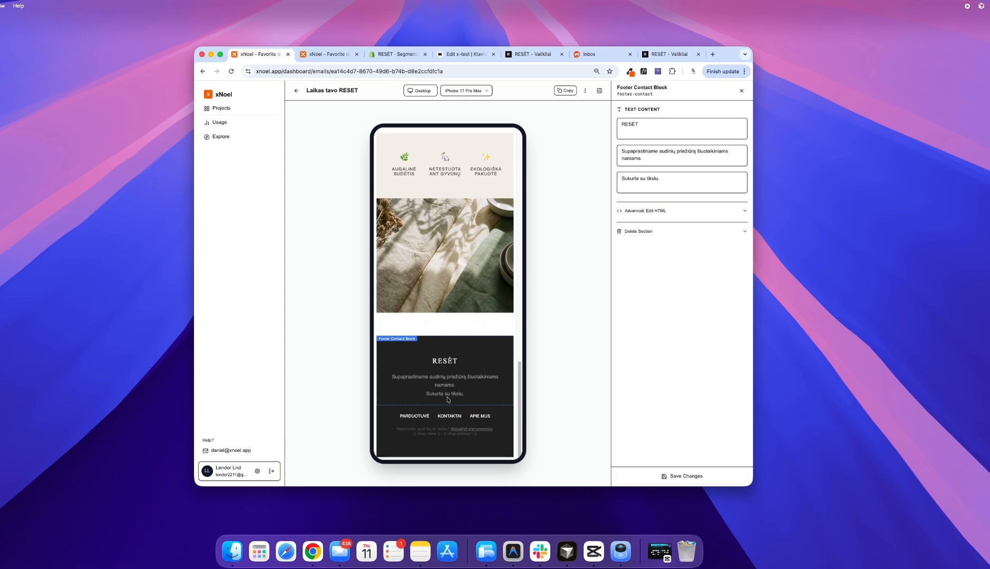
left_click(444, 431)
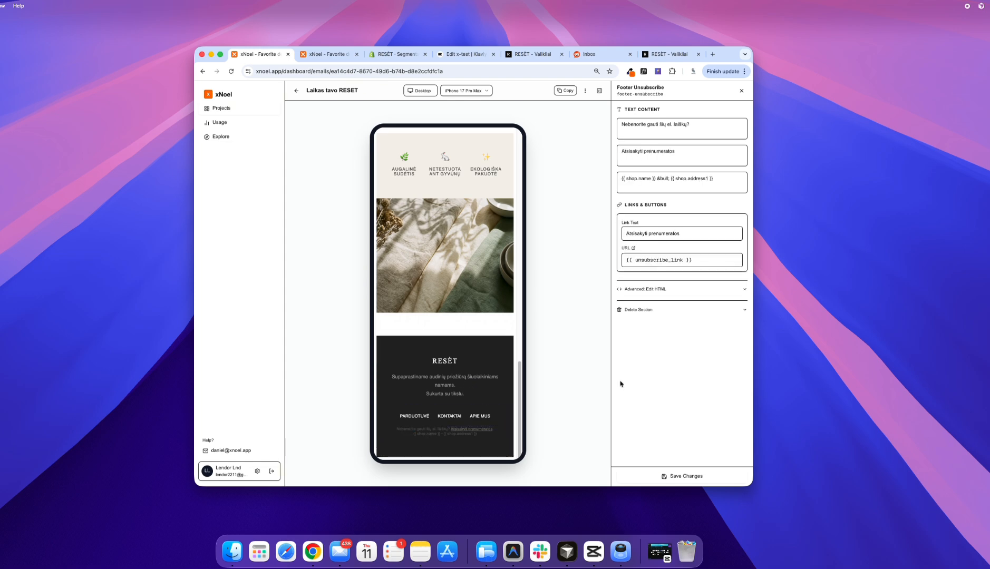
left_click(638, 312)
left_click(652, 355)
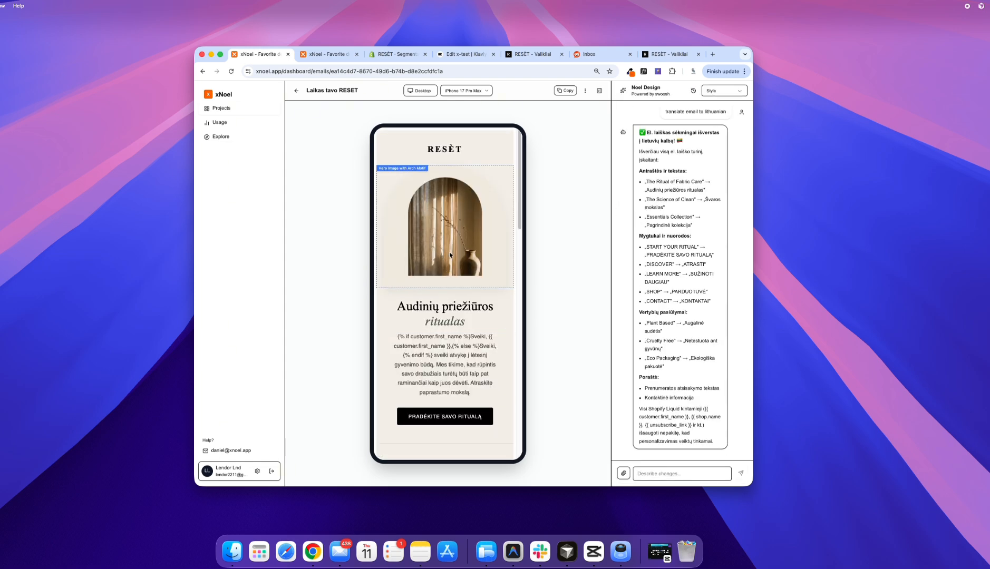
Step: Review the finished email, then switch to Klaviyo and paste its HTML code into the x-test template's HTML block
scroll(449, 254, "down", 15)
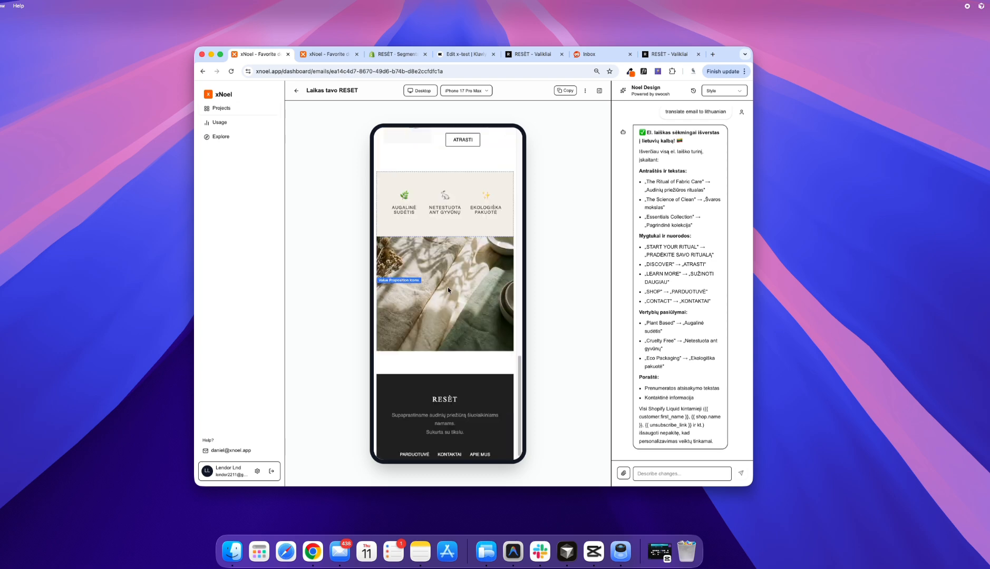
scroll(448, 289, "up", 10)
scroll(466, 308, "up", 5)
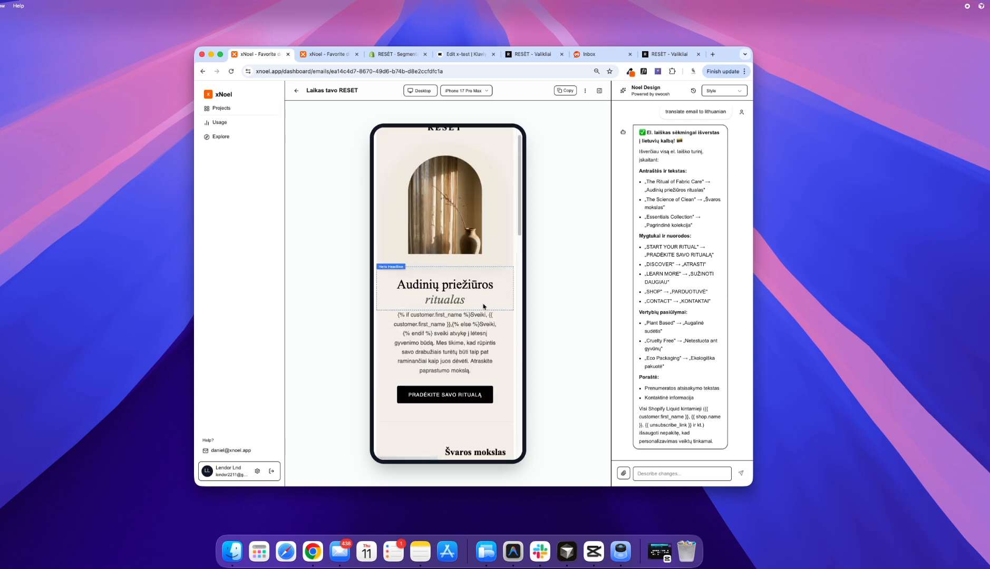
left_click(450, 59)
key("super+v")
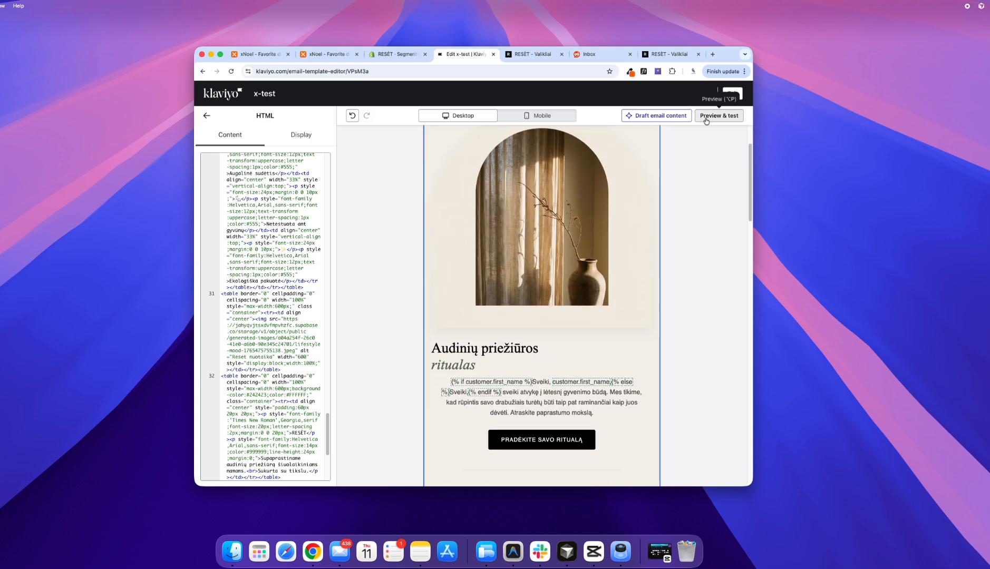
Step: Try to delete the whole default footer section below the pasted email
scroll(508, 331, "down", 15)
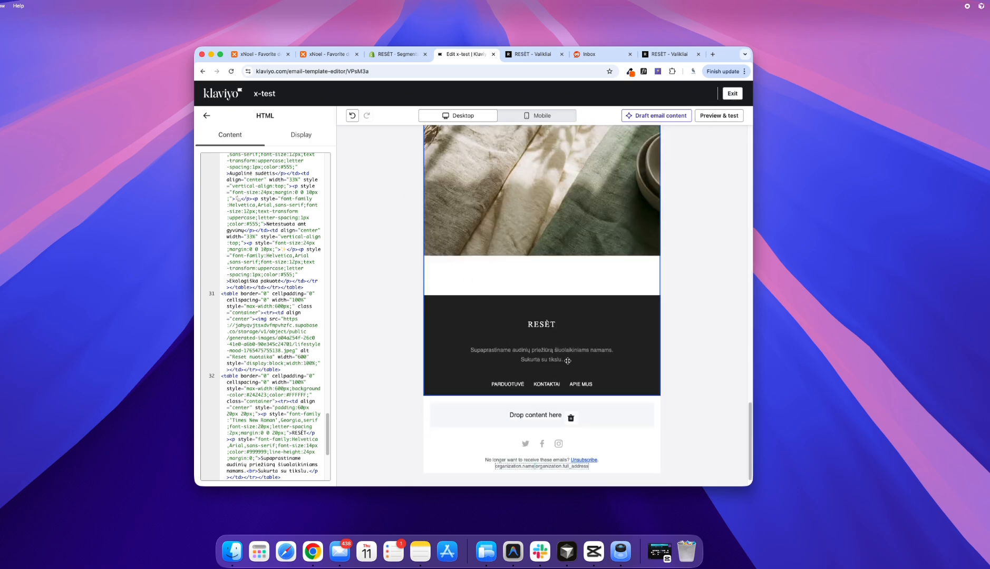
left_click(490, 419)
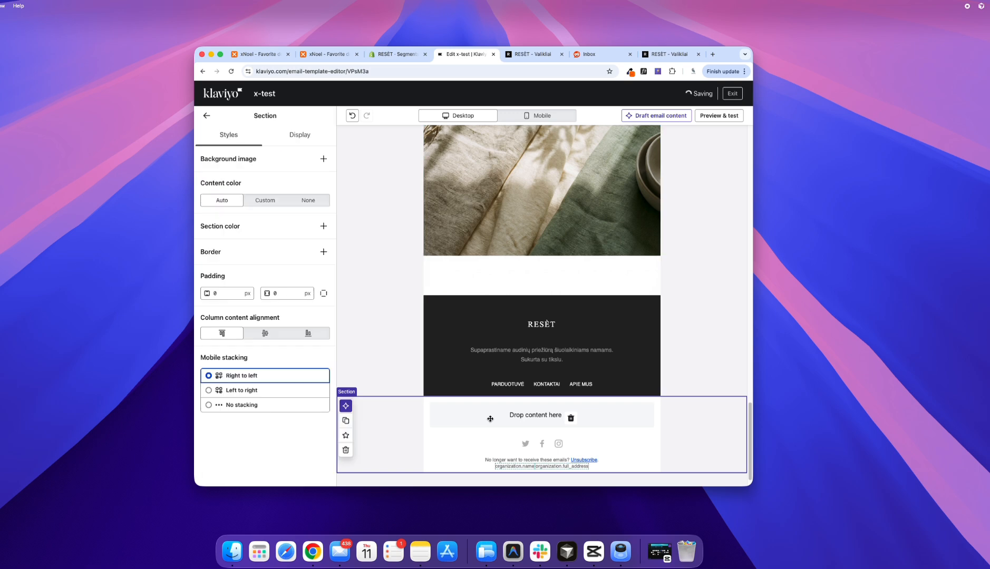
left_click(345, 450)
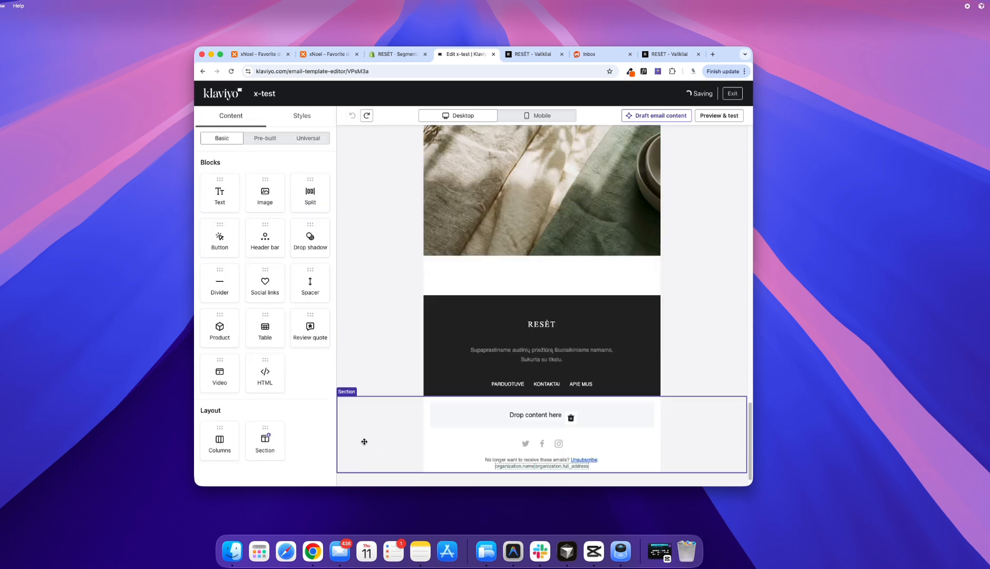
Step: Delete only the social links block from the template's default footer section
right_click(573, 441)
key("Escape")
left_click(477, 442)
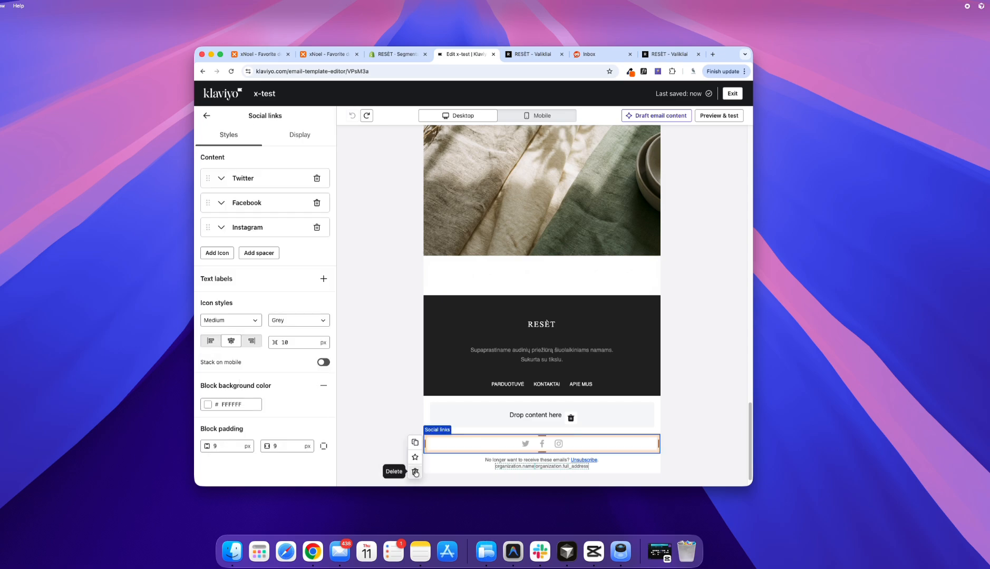
left_click(414, 470)
Step: Open the template's desktop preview and examine the email's hero, text and product sections
left_click(715, 117)
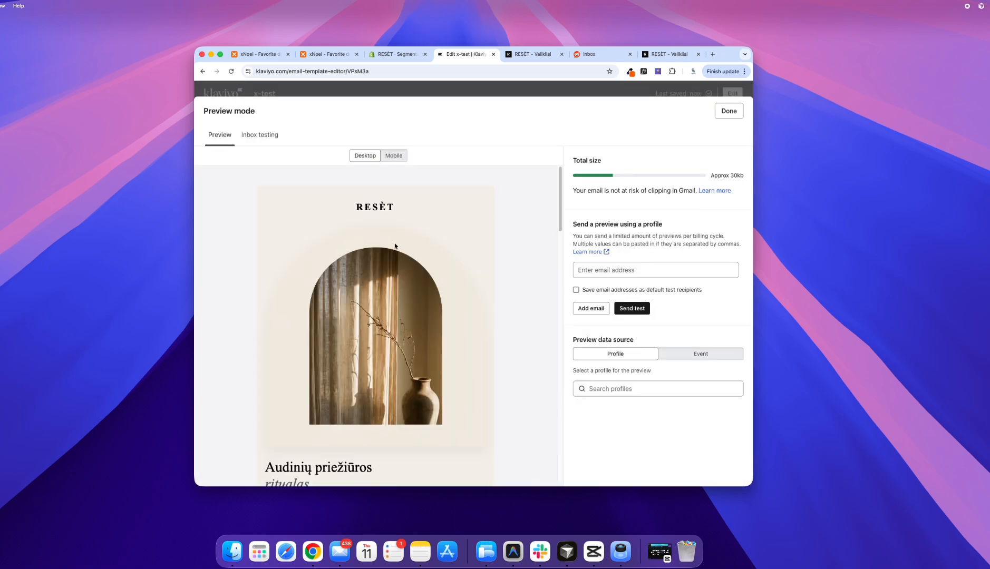
scroll(390, 296, "down", 15)
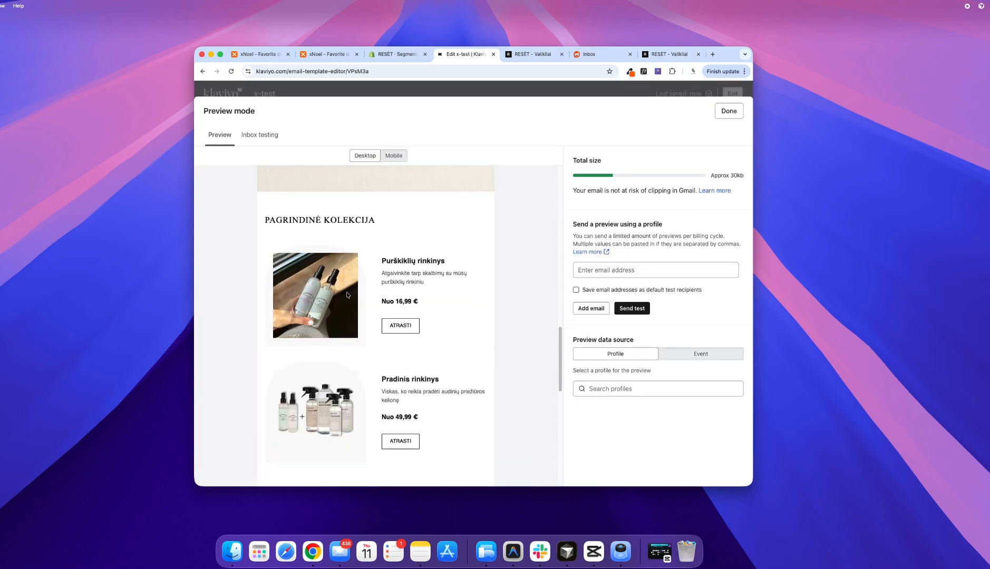
scroll(316, 311, "up", 5)
scroll(309, 317, "down", 3)
scroll(310, 316, "up", 10)
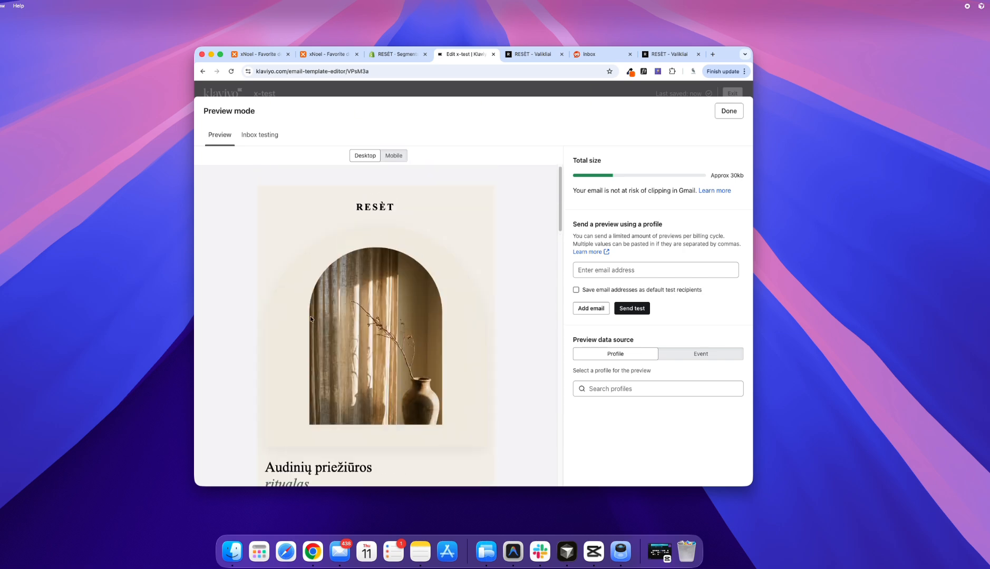
scroll(300, 321, "down", 5)
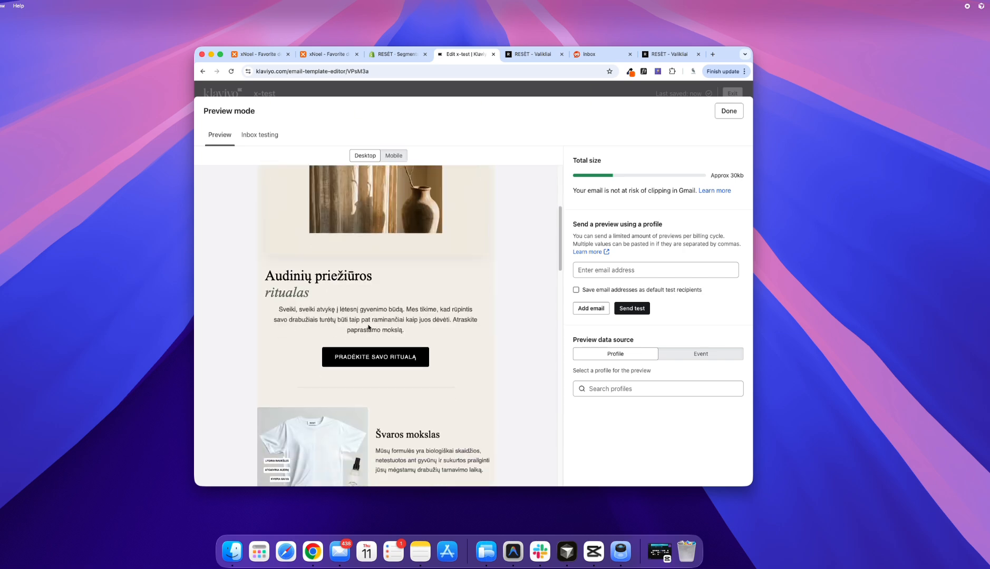
Step: Switch back to the email in xNoel and replace "raminančiai" with "malonu" in the hero subheadline
left_click(326, 58)
scroll(458, 337, "down", 1)
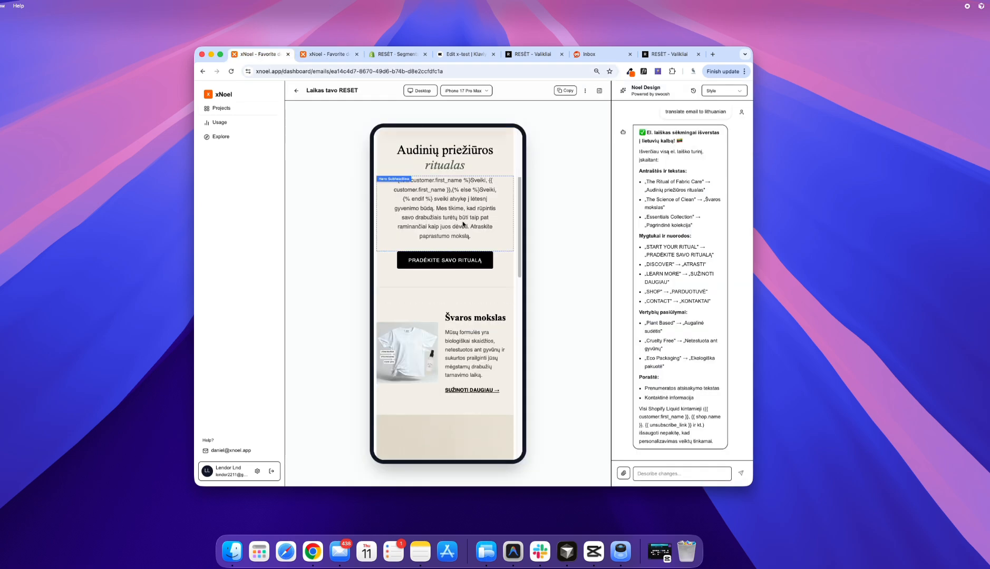
left_click(465, 214)
scroll(648, 129, "down", 2)
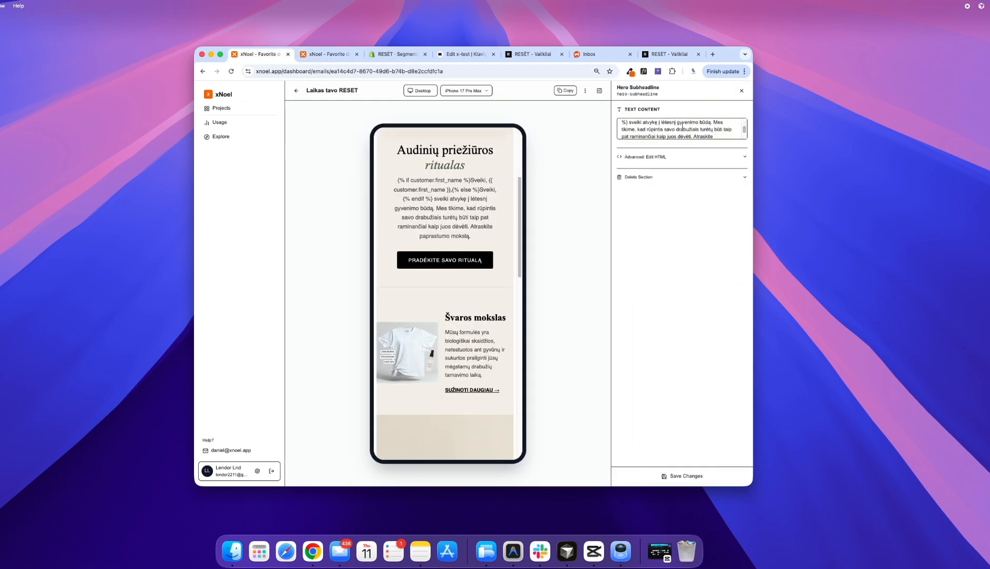
double_click(640, 136)
type("malonu")
scroll(698, 126, "down", 1)
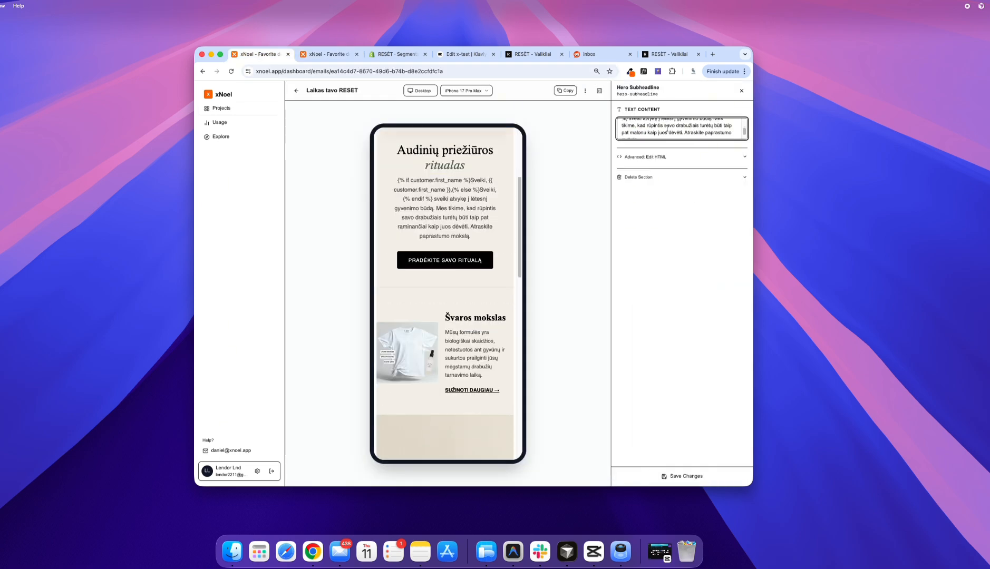
Step: Delete the closing sentence "Atraskite paprastumo mokslą." from the hero subheadline text
left_click_drag(684, 125, 692, 130)
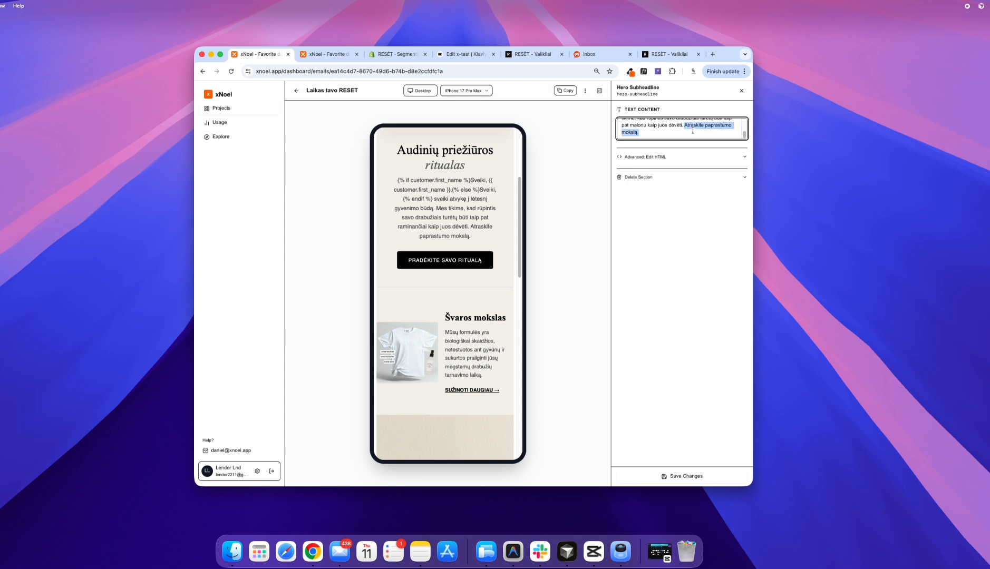
key("BackSpace")
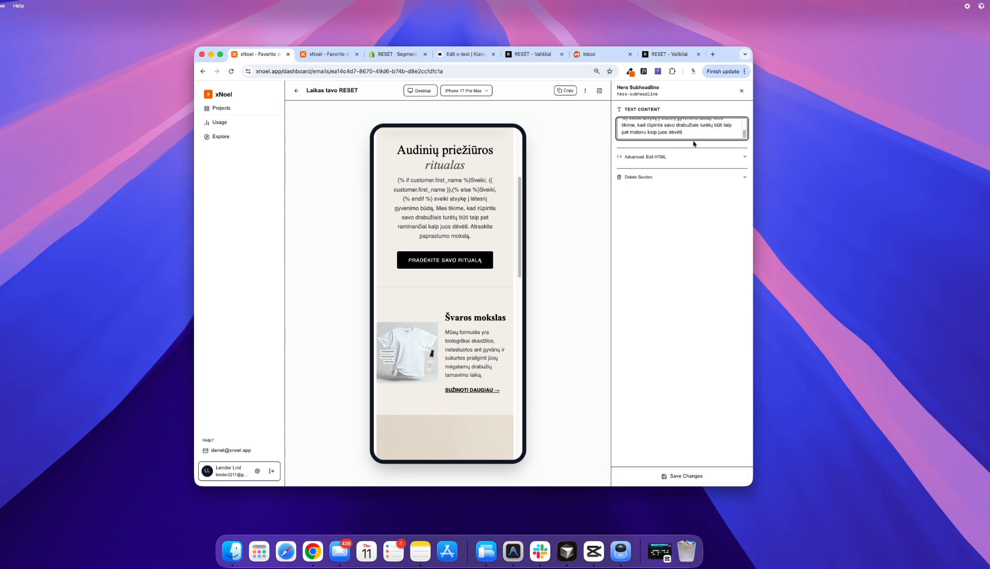
scroll(652, 128, "up", 3)
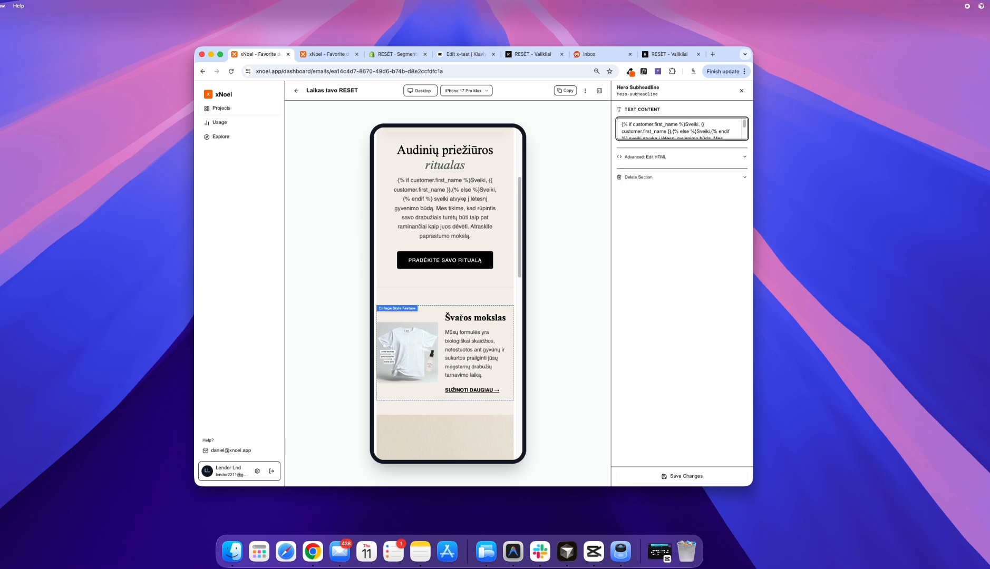
Step: Save the hero subheadline edit, then change the collage section's heading to "Švaros ritualas" and save it
left_click(689, 476)
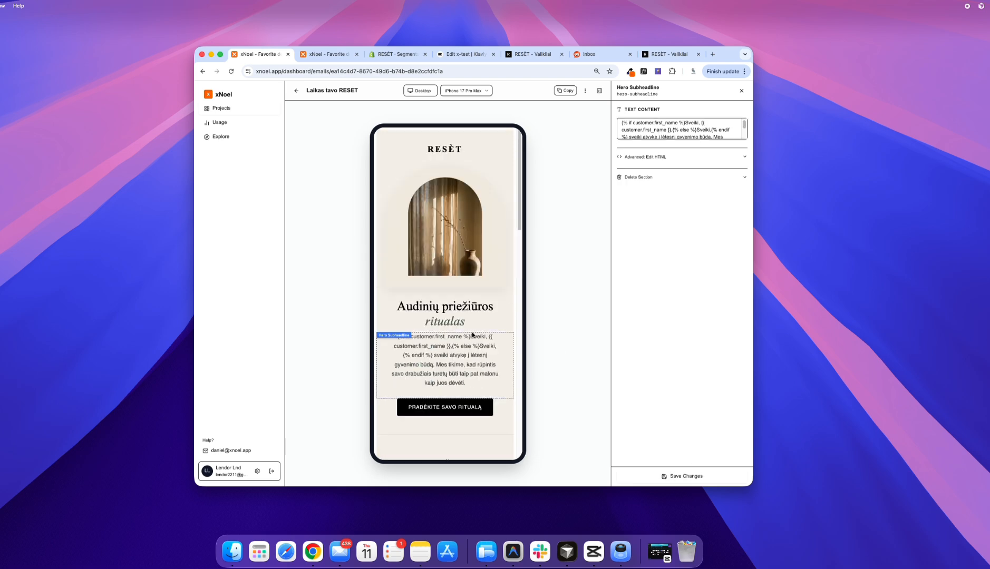
scroll(473, 335, "down", 3)
left_click(472, 336)
double_click(649, 124)
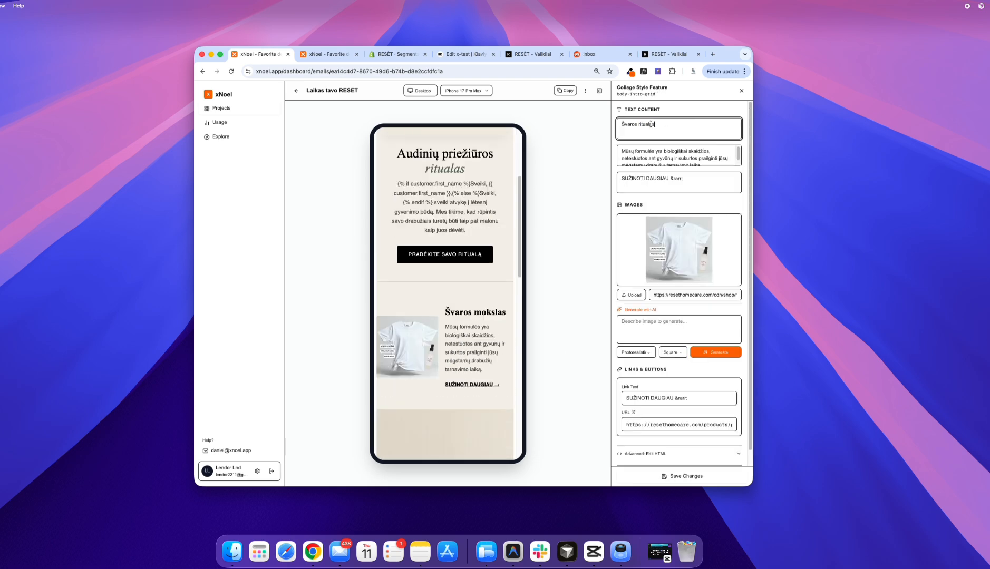
left_click(680, 476)
Step: Examine the email's collection, poster image and footer sections, including the footer links' text and URLs
scroll(453, 267, "down", 10)
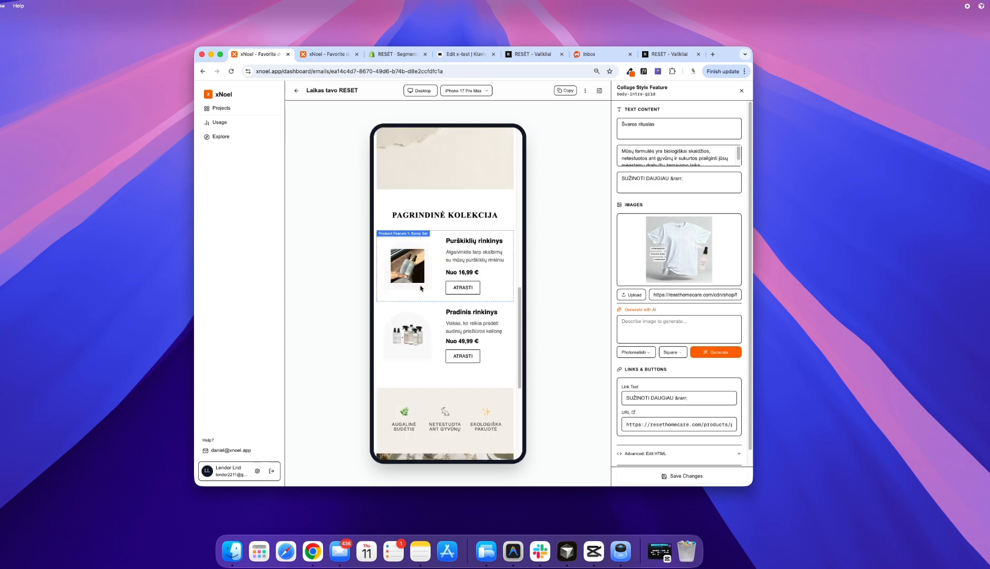
scroll(420, 322, "down", 5)
left_click(448, 446)
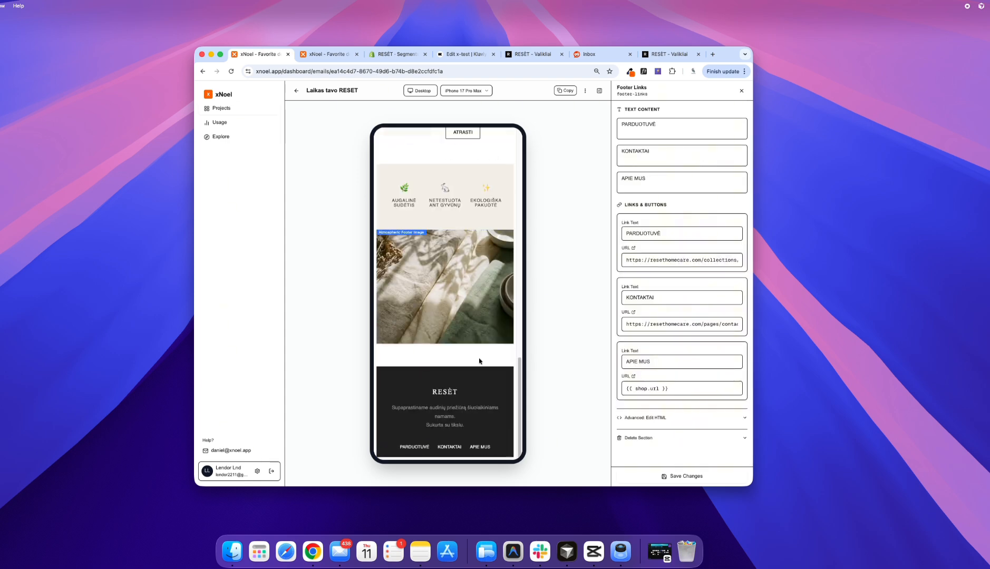
scroll(443, 352, "up", 15)
scroll(436, 269, "down", 15)
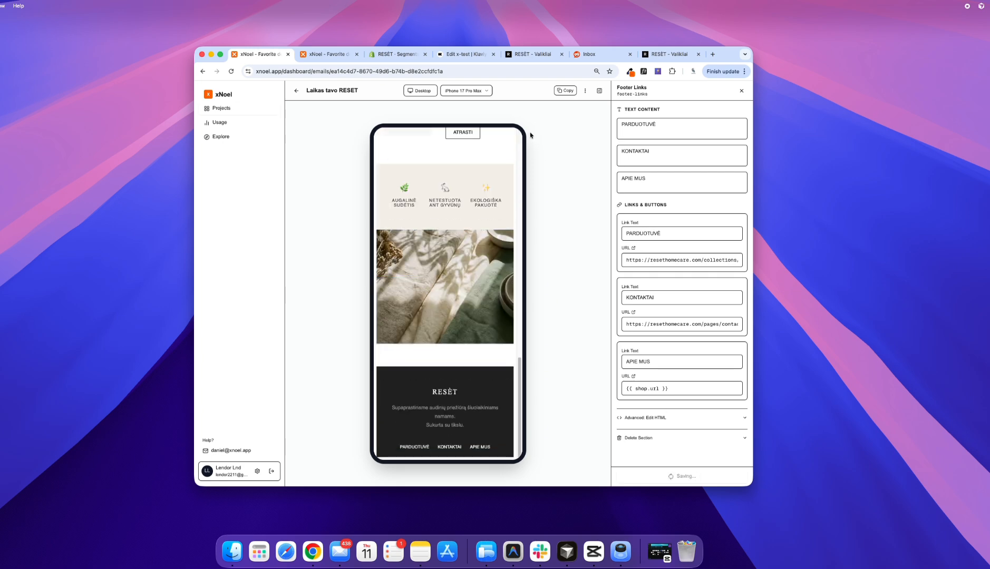
left_click(666, 53)
left_click(259, 54)
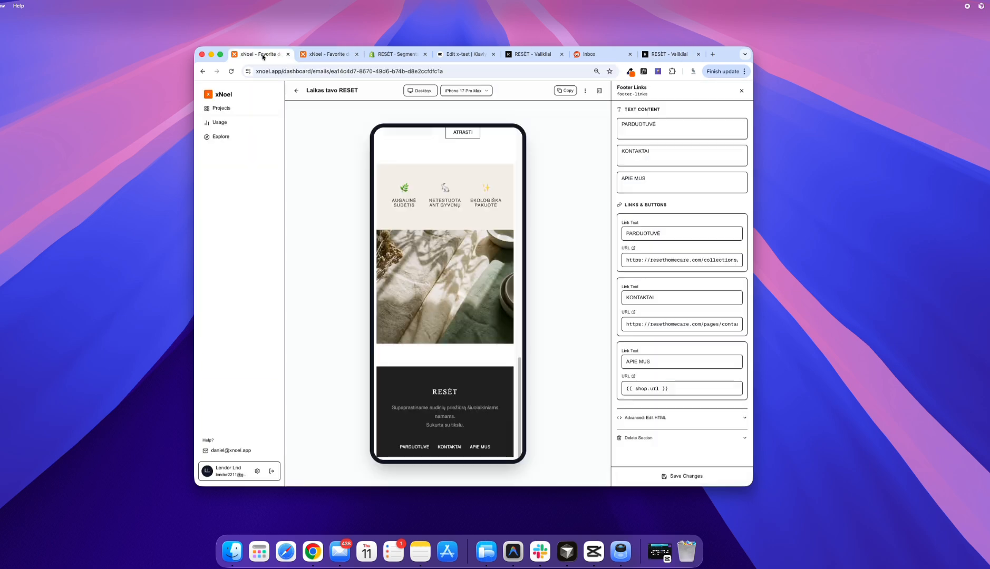
Step: Switch to the Klaviyo template, close its preview and replace all code in the HTML block with the updated email code
left_click(464, 54)
left_click(729, 112)
left_click(437, 246)
left_click(262, 250)
key("super+a")
key("super+v")
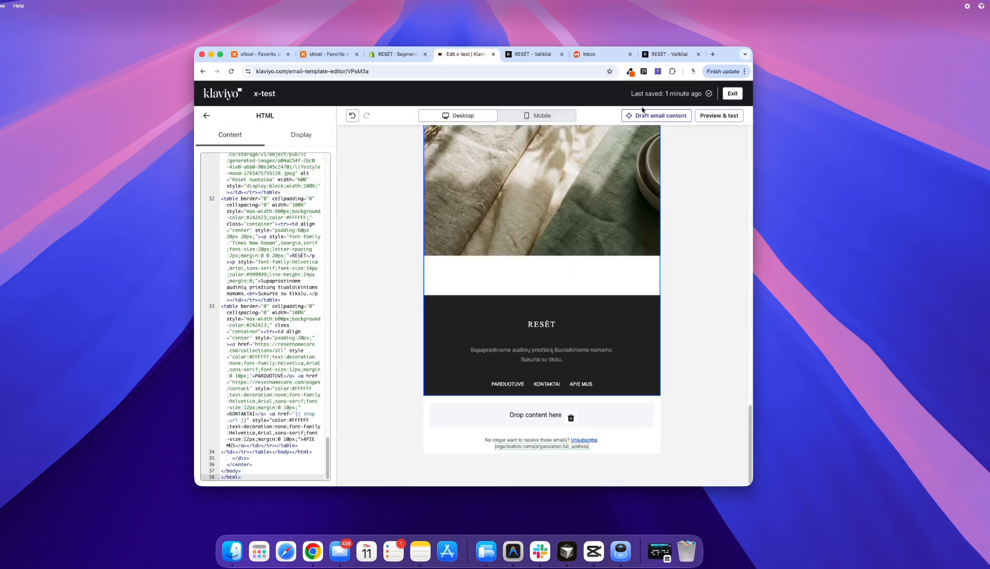
Step: Open the template's preview and send a test email to the recipient's address
left_click(719, 114)
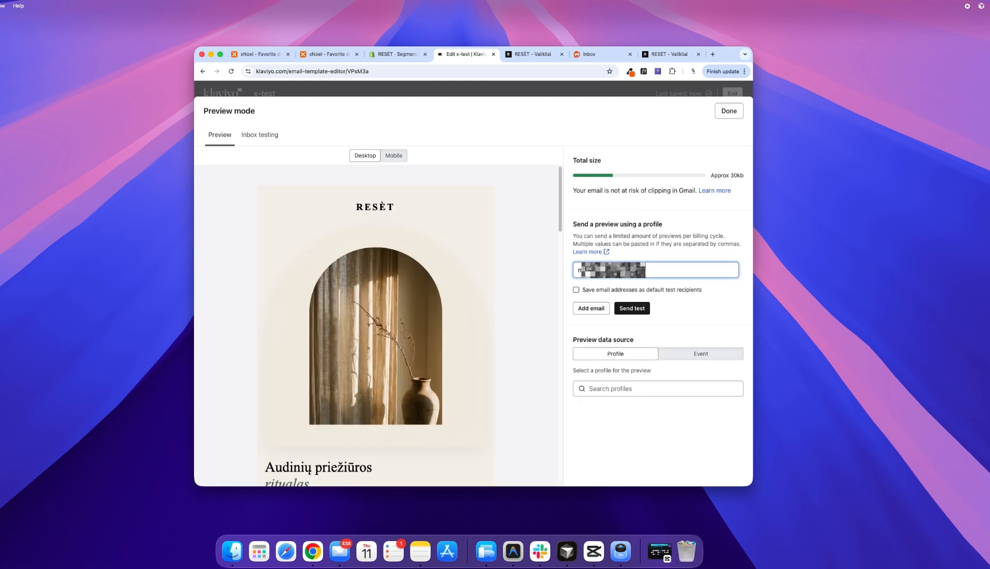
left_click(631, 309)
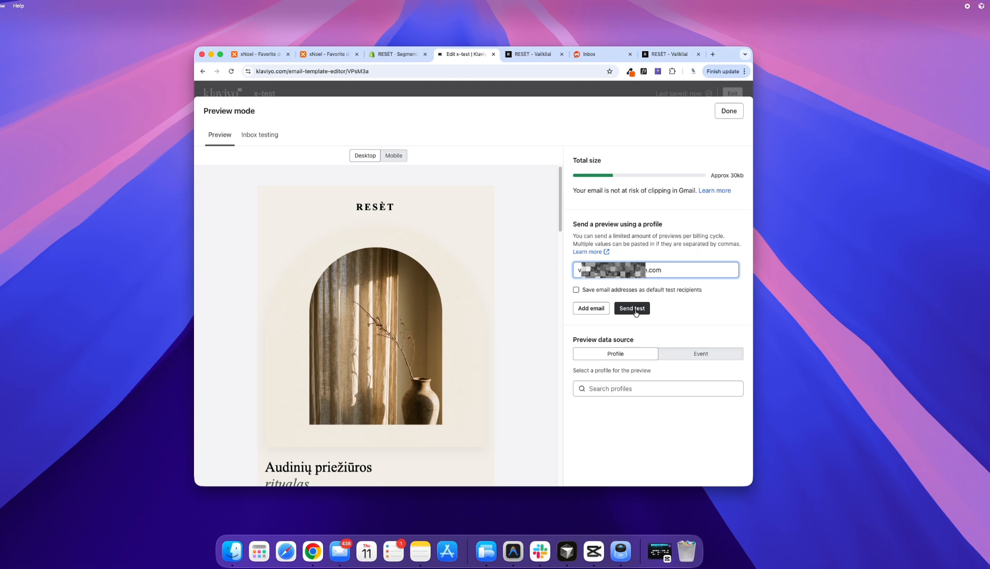
scroll(427, 282, "down", 15)
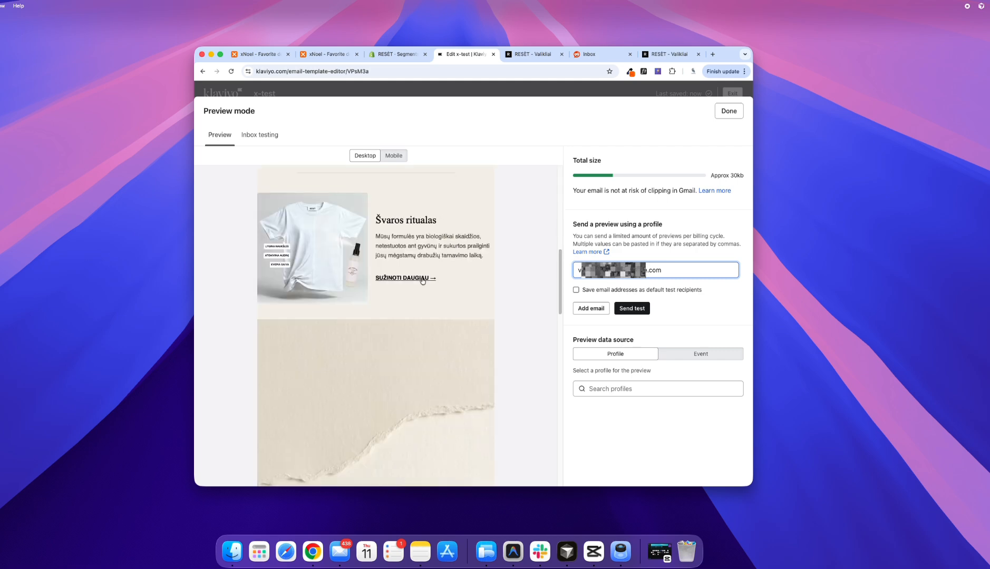
scroll(426, 285, "up", 8)
Step: Replace the preview recipient with another email address, send the test and check the hero and product sections
left_click_drag(668, 270, 502, 265)
type("v")
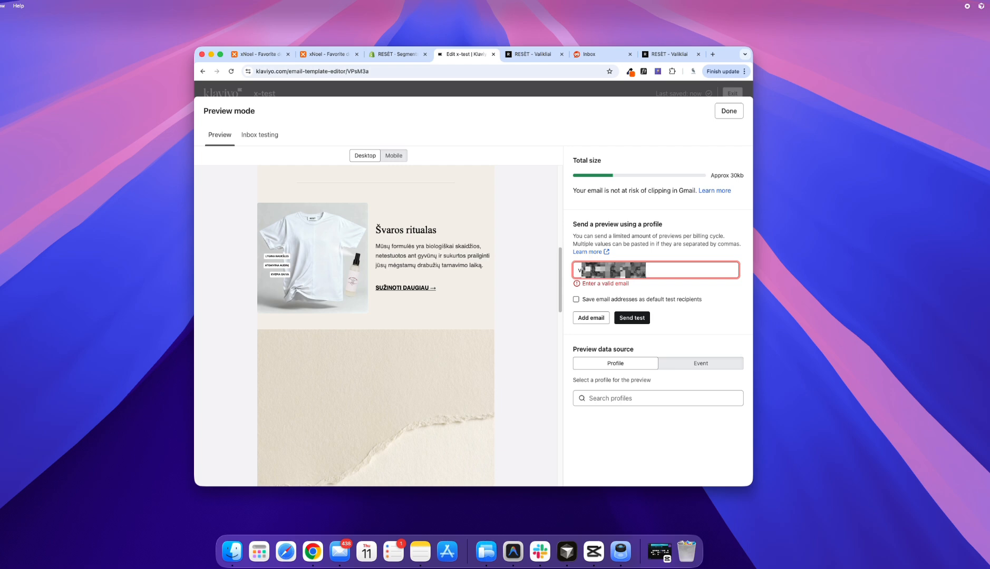
type("om")
left_click(627, 312)
scroll(380, 255, "down", 10)
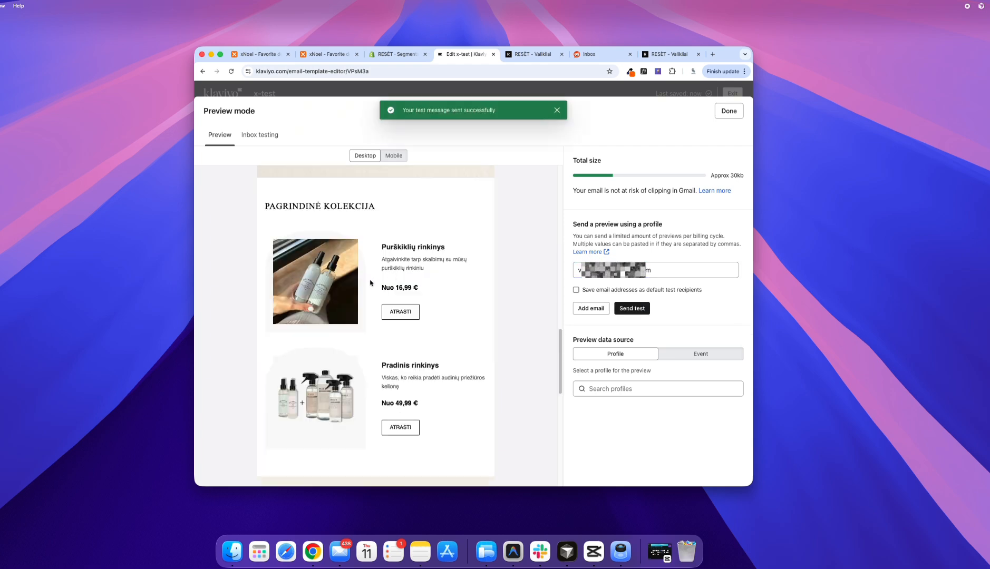
scroll(362, 285, "up", 20)
scroll(306, 265, "down", 4)
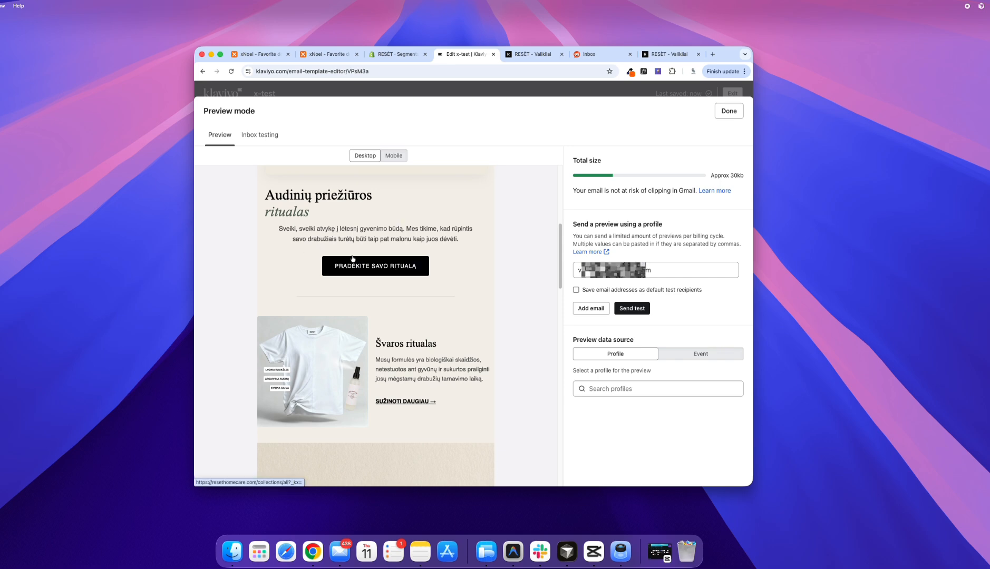
Step: Switch back to the email in xNoel and open the hero button's link URL for editing
left_click(258, 54)
scroll(469, 284, "down", 5)
scroll(470, 284, "up", 5)
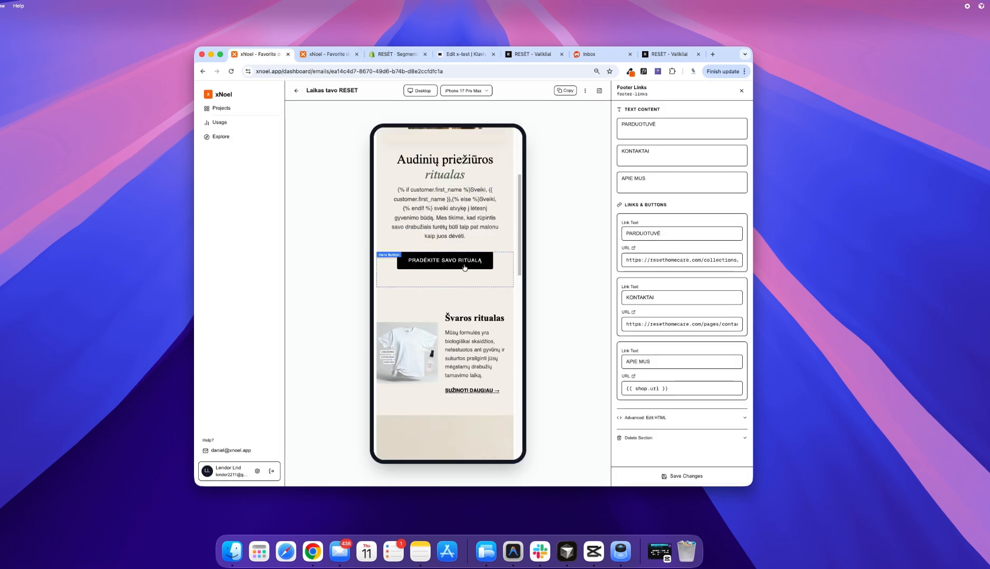
left_click(462, 265)
scroll(464, 263, "up", 1)
left_click(705, 205)
Step: In the RESÈT store's full product listing, open the "Audinių purškiklių prenumerata" product page to get its URL
left_click(669, 54)
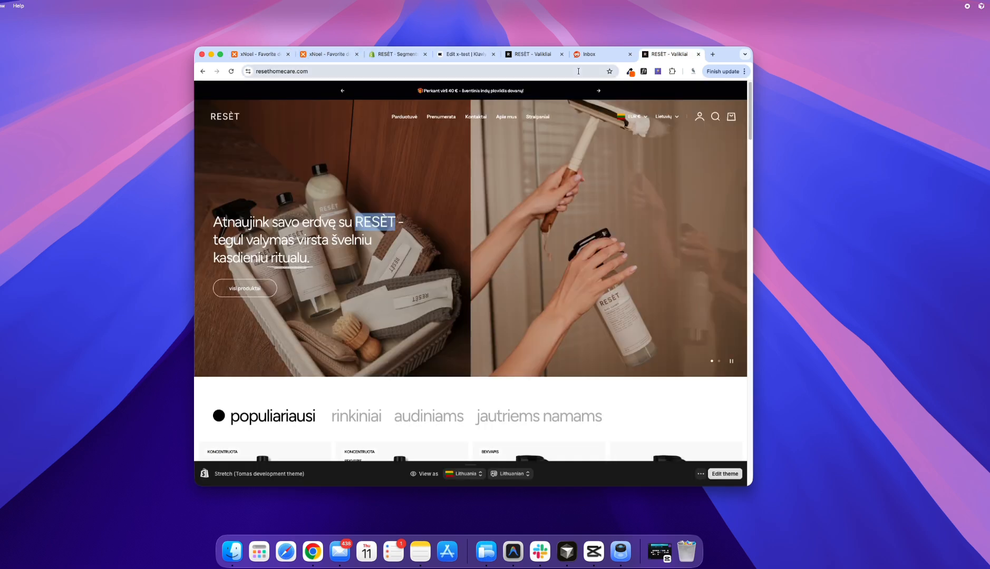
left_click(405, 117)
scroll(434, 234, "down", 5)
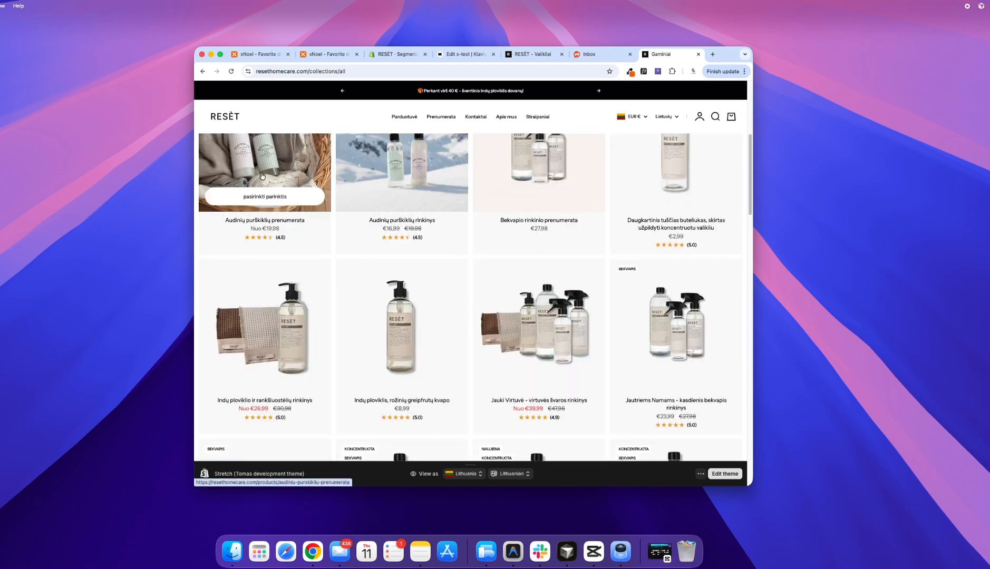
left_click(287, 174)
Step: Set the hero button's URL in xNoel to the fabric spray subscription's product page and save the change
left_click(463, 54)
left_click(268, 55)
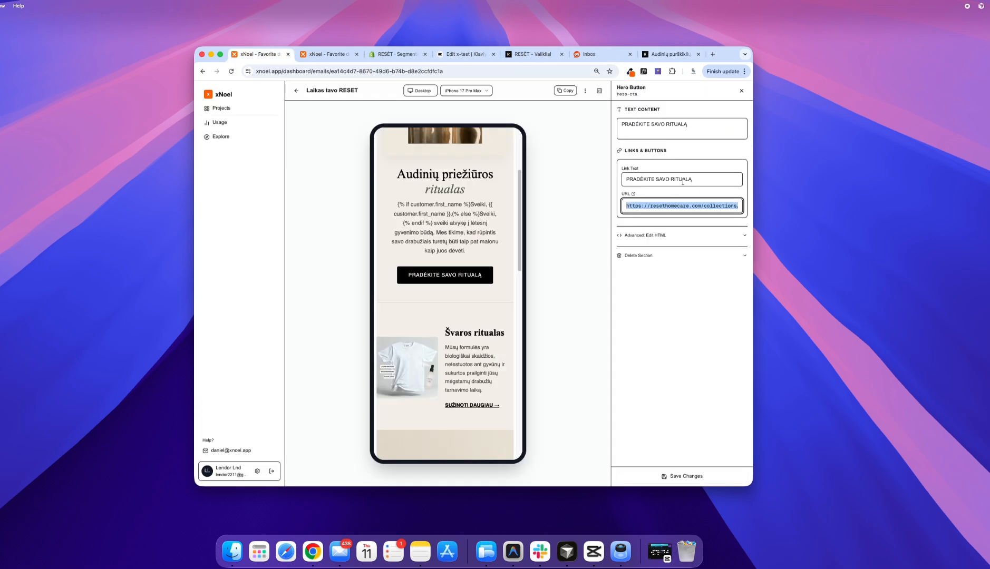
key("cmd+v")
left_click(683, 477)
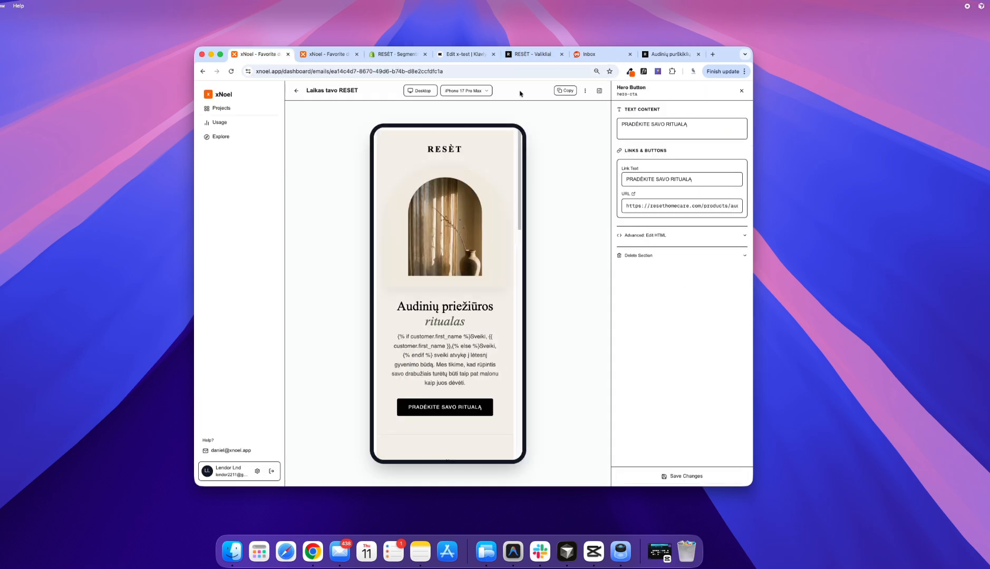
Step: Switch to Klaviyo, update the HTML block with the revised email code and send a test to the recipient's email address
left_click(464, 54)
left_click(730, 111)
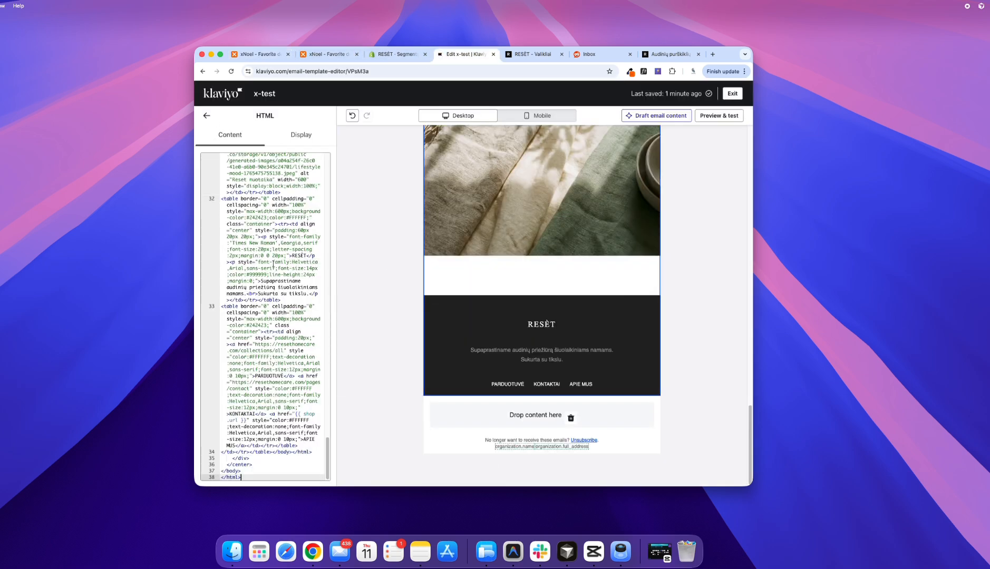
left_click(724, 116)
left_click(608, 272)
key("cmd+v")
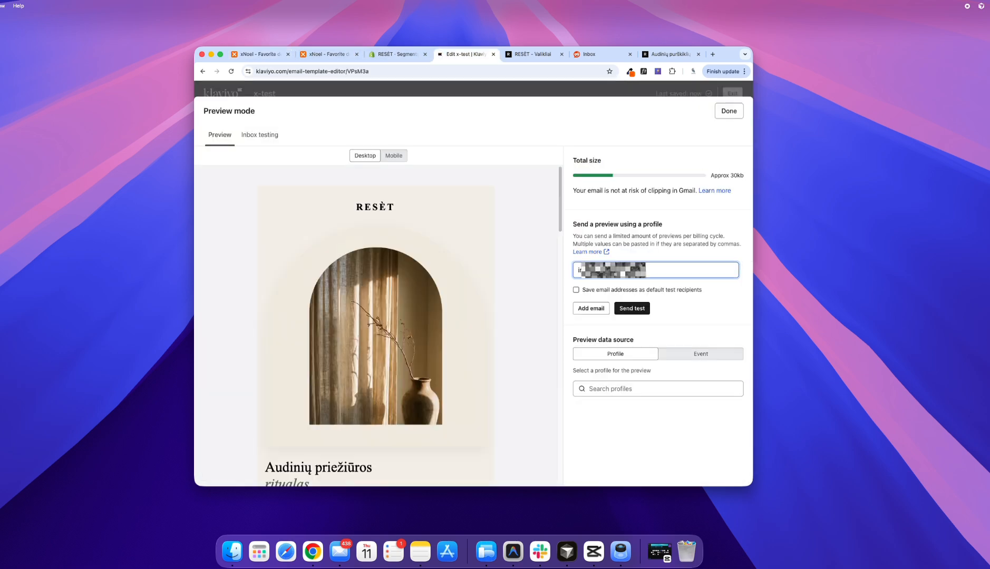
left_click(632, 309)
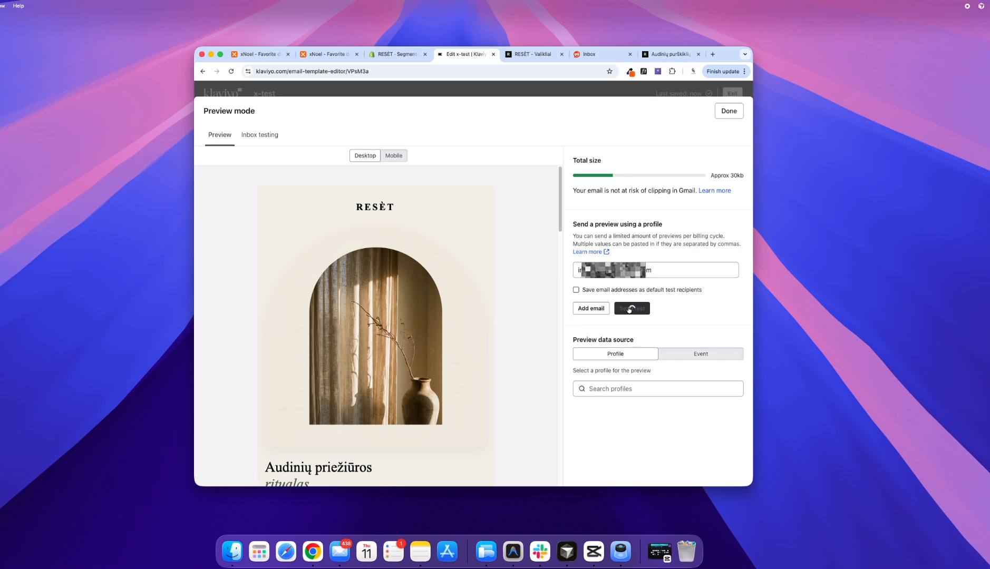
Step: Check the footer in the template preview, then close it and select the unsubscribe text block beneath the footer
scroll(402, 284, "down", 15)
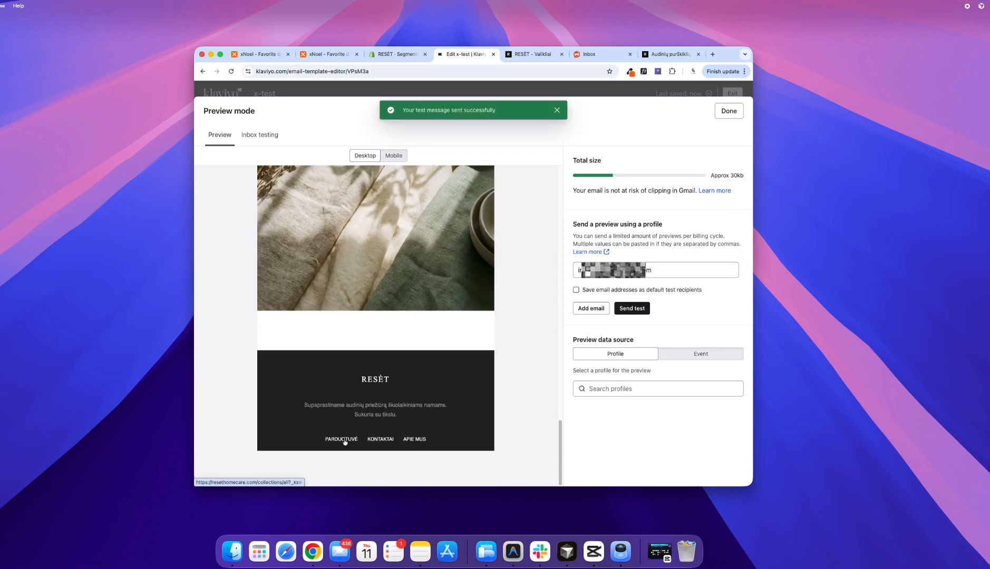
left_click(728, 111)
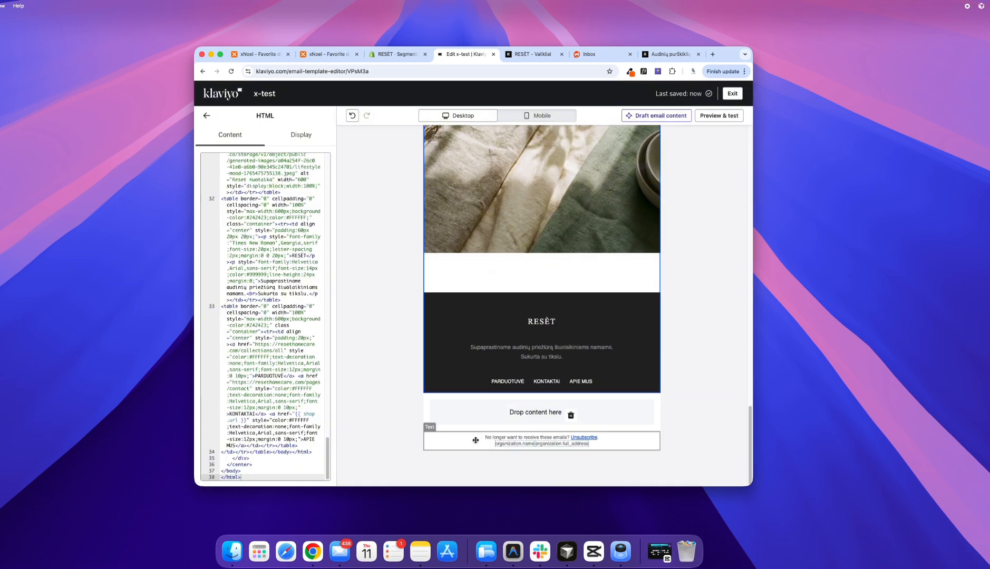
left_click(475, 440)
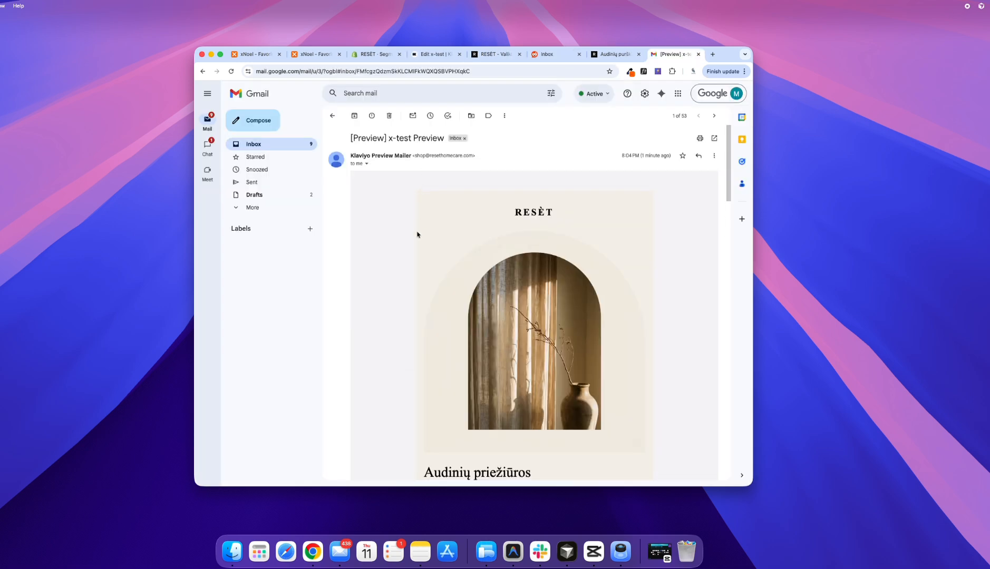
Step: Switch to Gmail and examine the received test email from the hero through the product collection to the footer
scroll(400, 224, "down", 5)
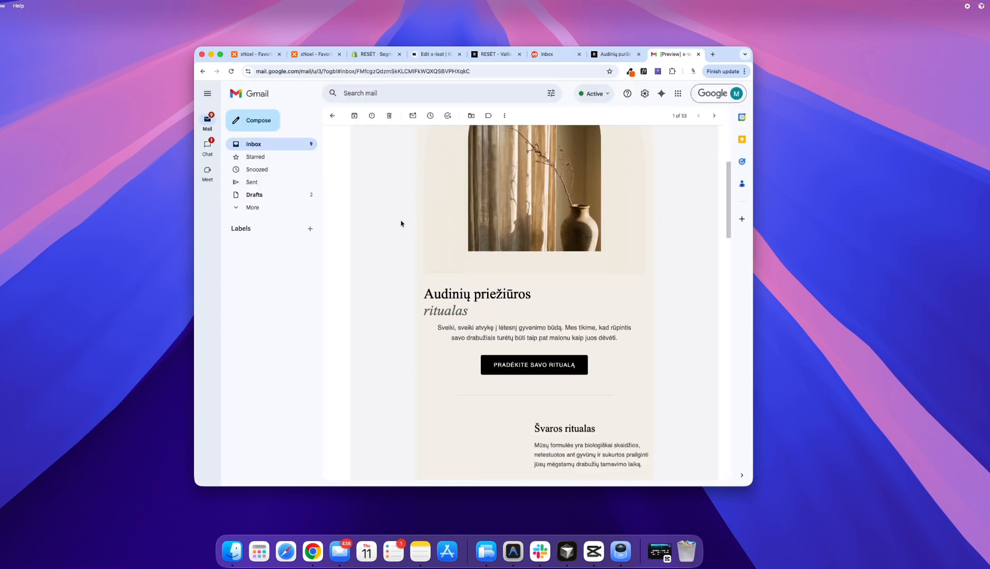
scroll(400, 224, "down", 10)
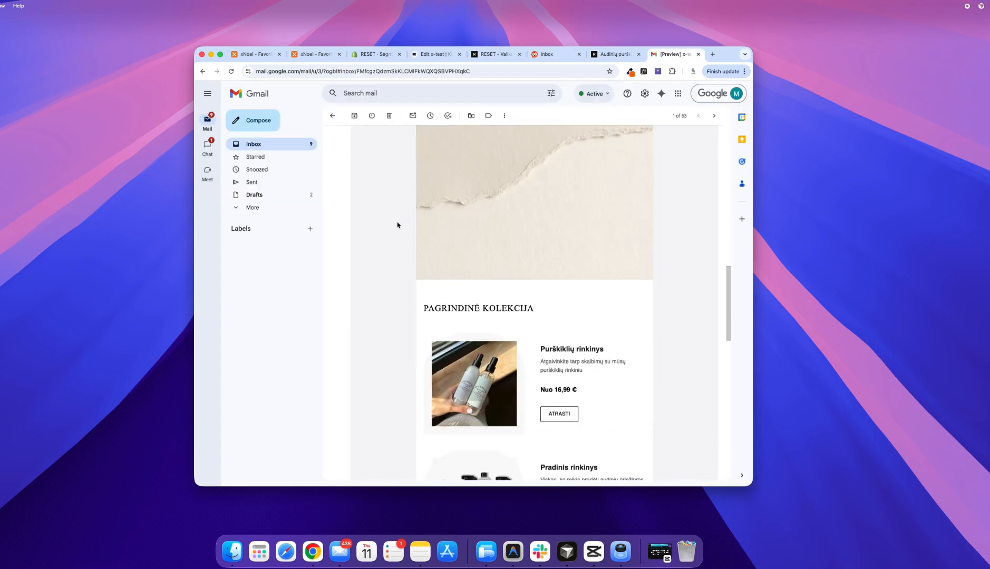
scroll(398, 225, "down", 12)
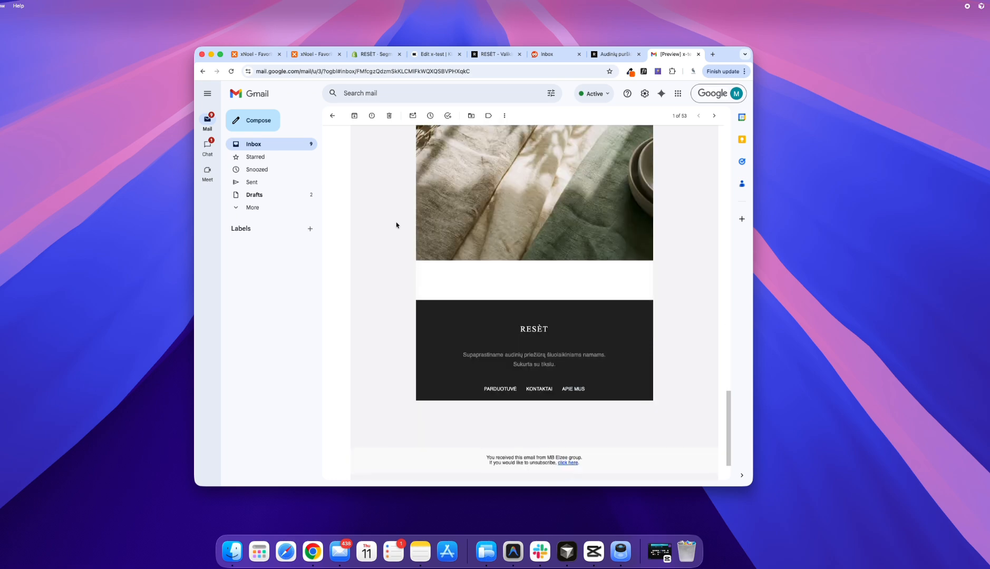
scroll(398, 231, "down", 3)
scroll(400, 246, "up", 20)
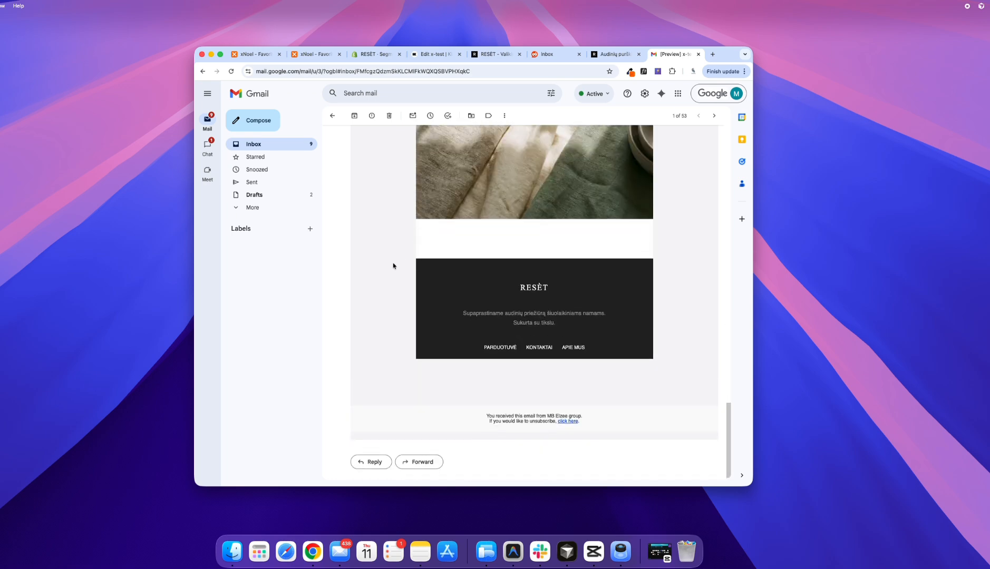